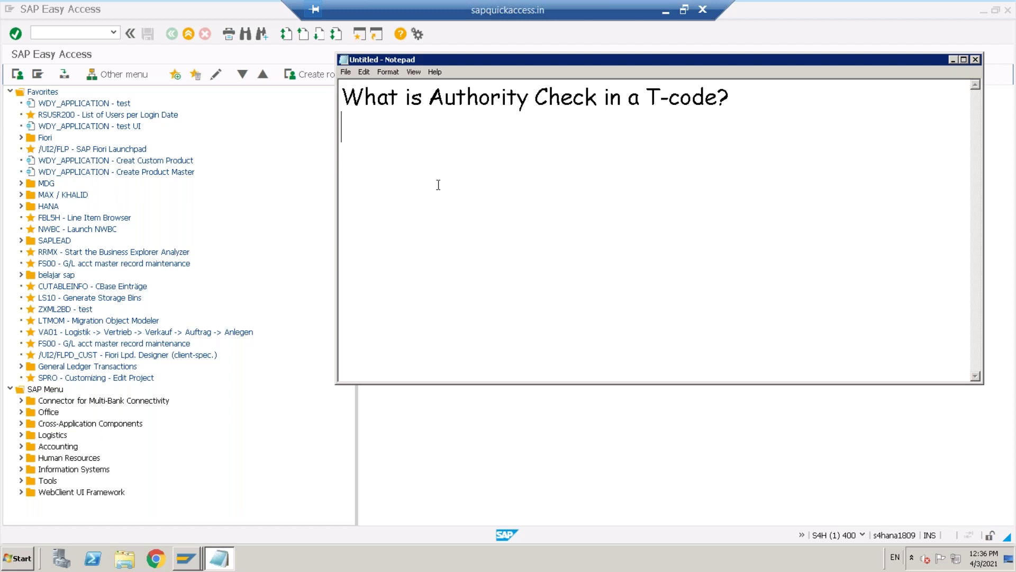
Step: Below the heading, leave a blank line and add the lines "Tcodes:" and "Table - TSTC/TSTCT" to the note
{"action": "key", "text": "Return"}
{"action": "type", "text": "Tcode"}
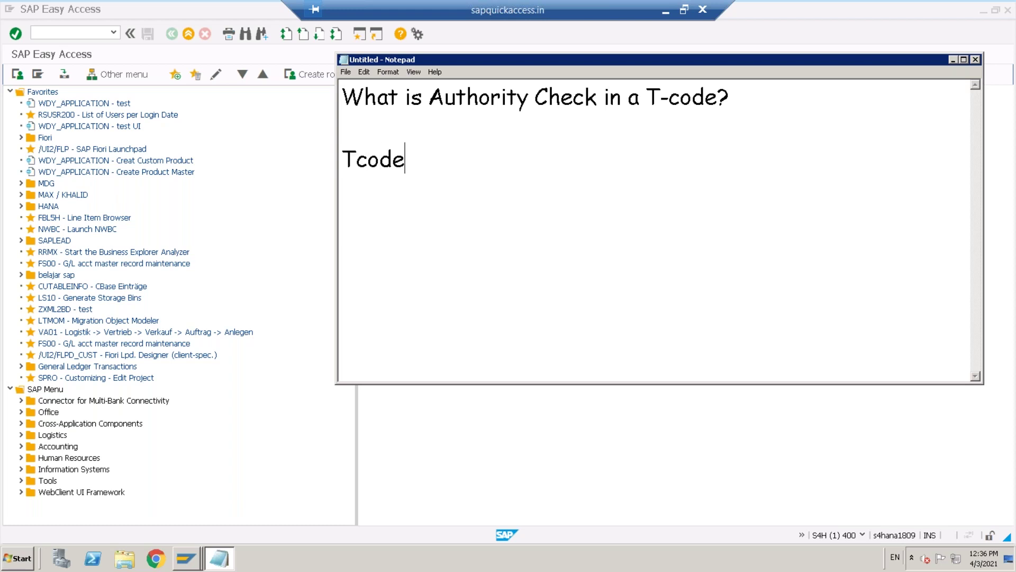
{"action": "type", "text": "s:"}
{"action": "key", "text": "Return"}
{"action": "type", "text": "Tabl"}
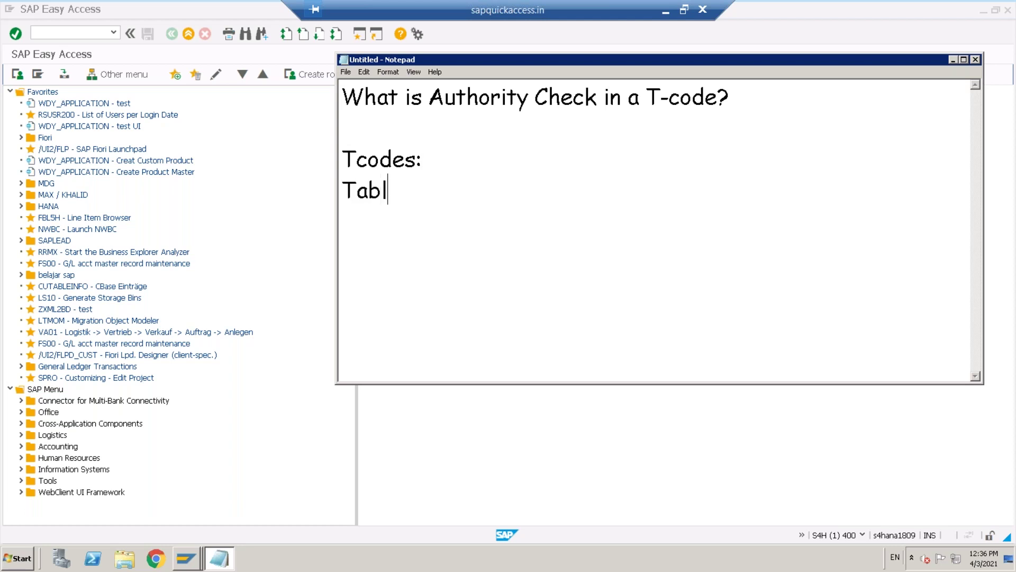
{"action": "type", "text": "es"}
{"action": "key", "text": "BackSpace"}
{"action": "type", "text": "- TSTS"}
{"action": "key", "text": "BackSpace"}
{"action": "type", "text": "C"}
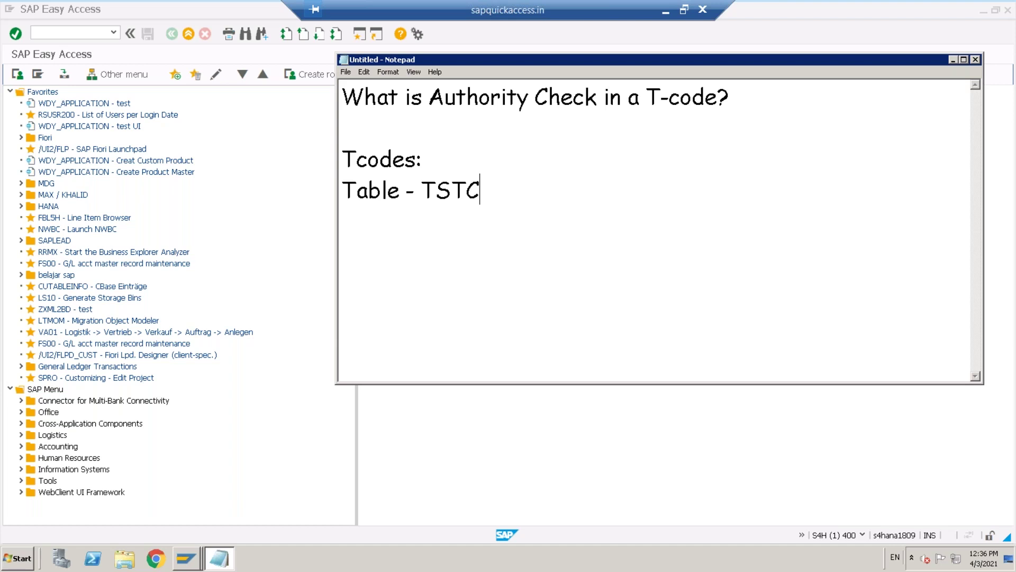
{"action": "type", "text": "/TSC"}
{"action": "key", "text": "BackSpace"}
{"action": "type", "text": "TCT"}
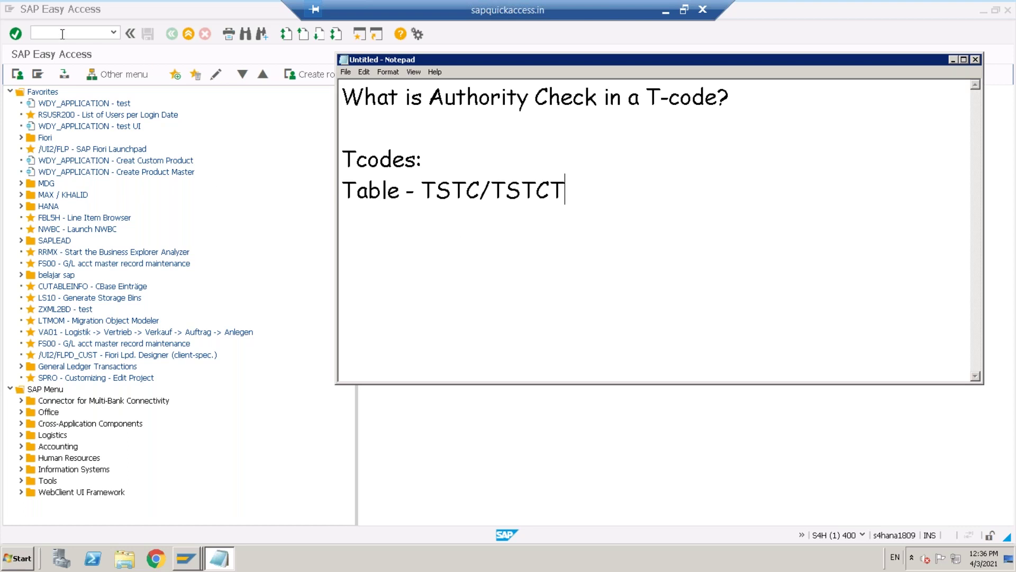
Step: Switch to SAP, start transaction SE16 and open the selection screen for table TSTC
{"action": "left_click_drag", "start_coordinate": [422, 189], "coordinate": [483, 189]}
{"action": "key", "text": "alt+Tab"}
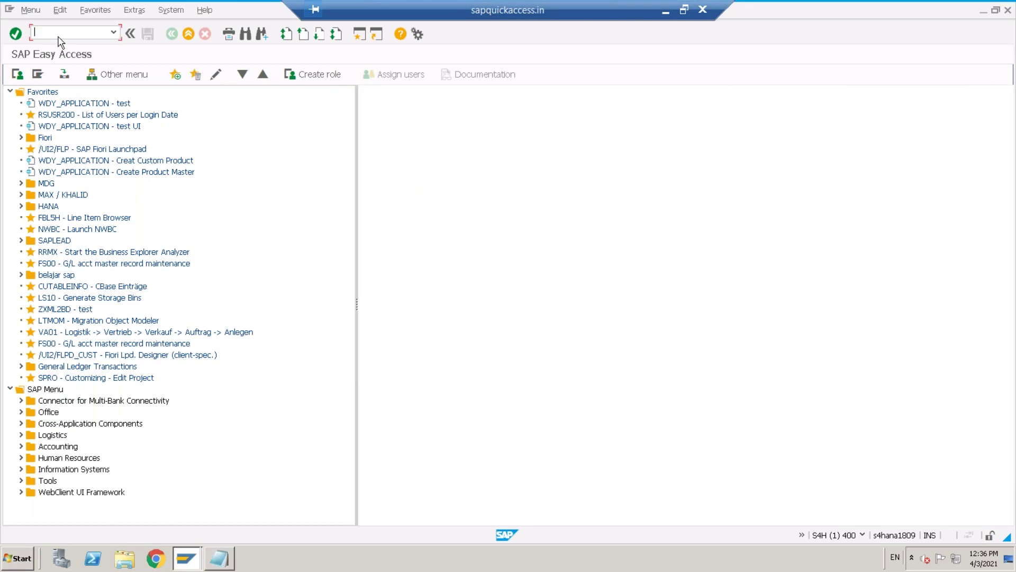
{"action": "type", "text": "SE16"}
{"action": "key", "text": "Return"}
{"action": "type", "text": "TSTC"}
{"action": "left_click", "coordinate": [17, 75]}
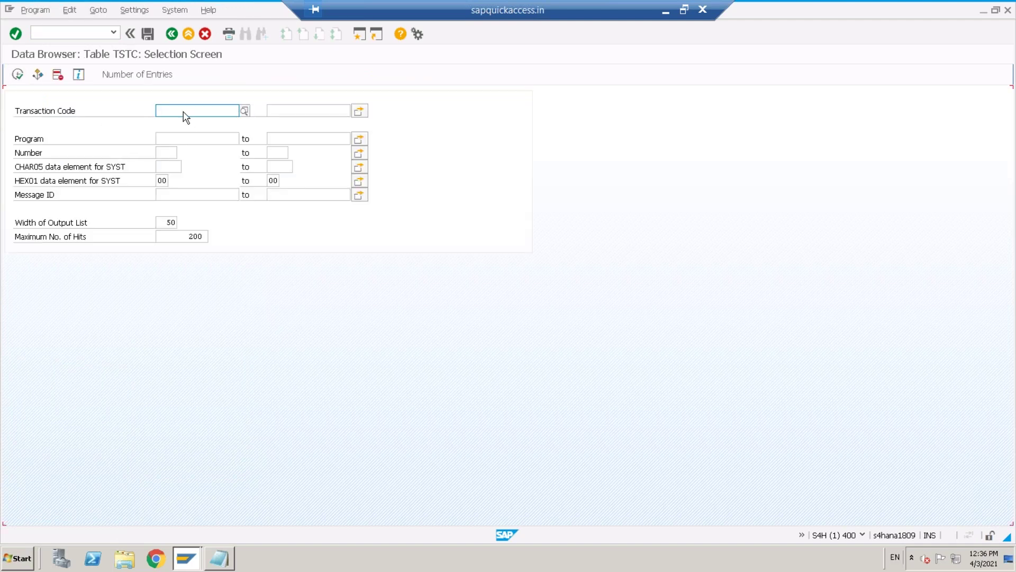
Step: Clear the maximum number of hits, check the number of entries, and display the full TSTC list
{"action": "double_click", "coordinate": [195, 236]}
{"action": "key", "text": "BackSpace"}
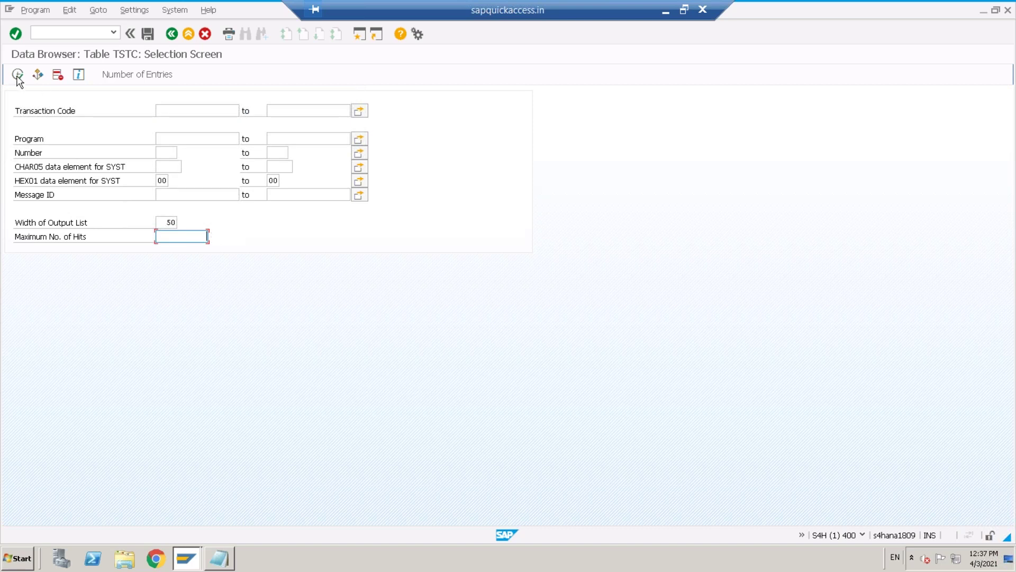
{"action": "left_click", "coordinate": [135, 77]}
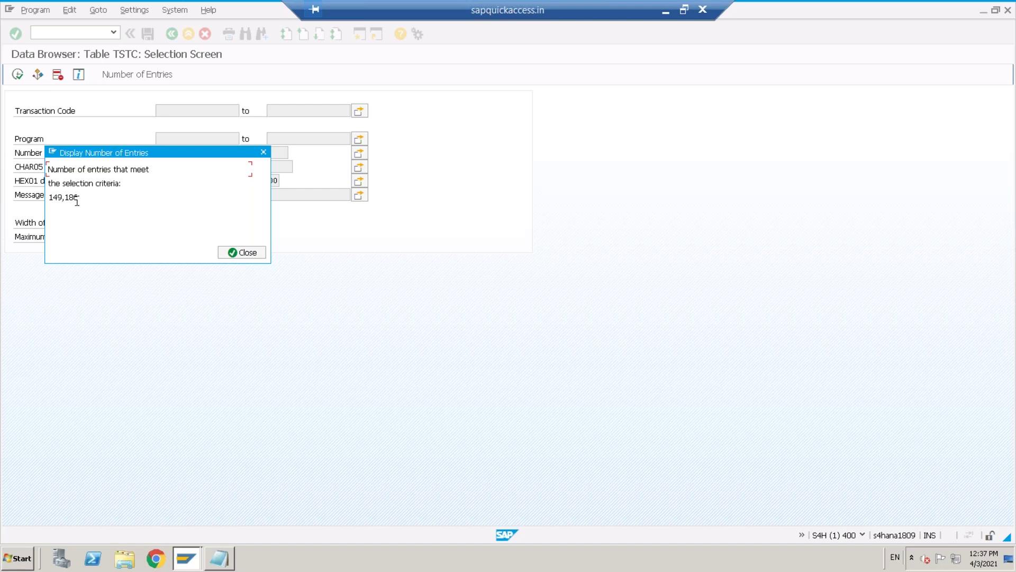
{"action": "left_click", "coordinate": [249, 255]}
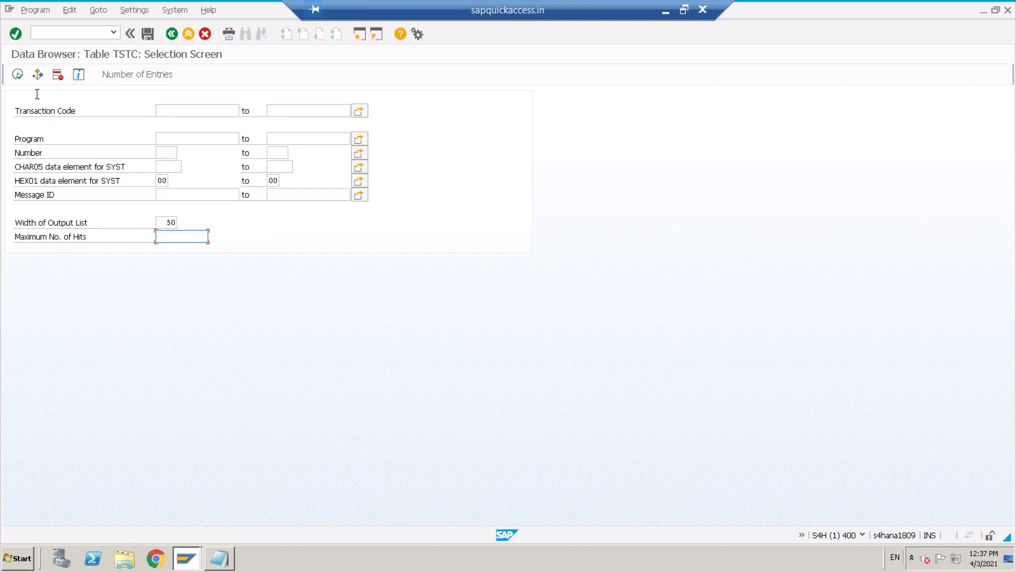
{"action": "left_click", "coordinate": [18, 76]}
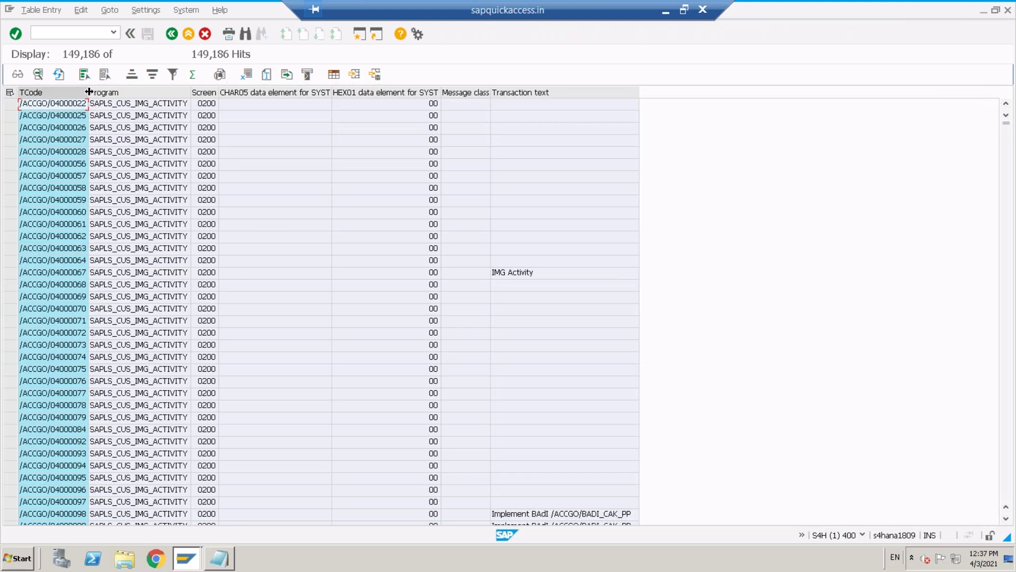
Step: Return to the TSTC selection and display the entries matching transaction code SU*, highlighting the Transaction text column
{"action": "left_click", "coordinate": [171, 34]}
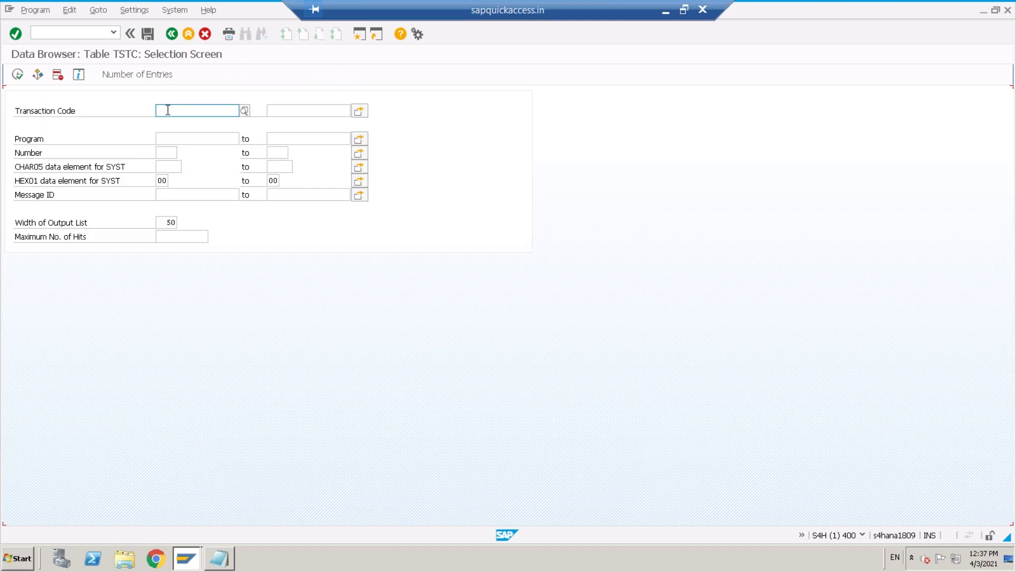
{"action": "left_click", "coordinate": [166, 110]}
{"action": "type", "text": "SU*"}
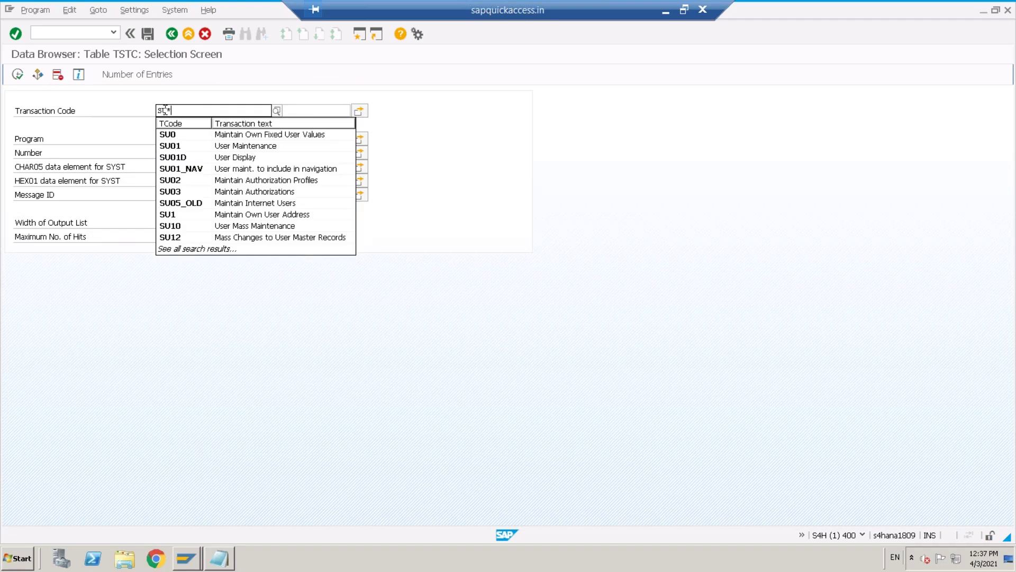
{"action": "key", "text": "Return"}
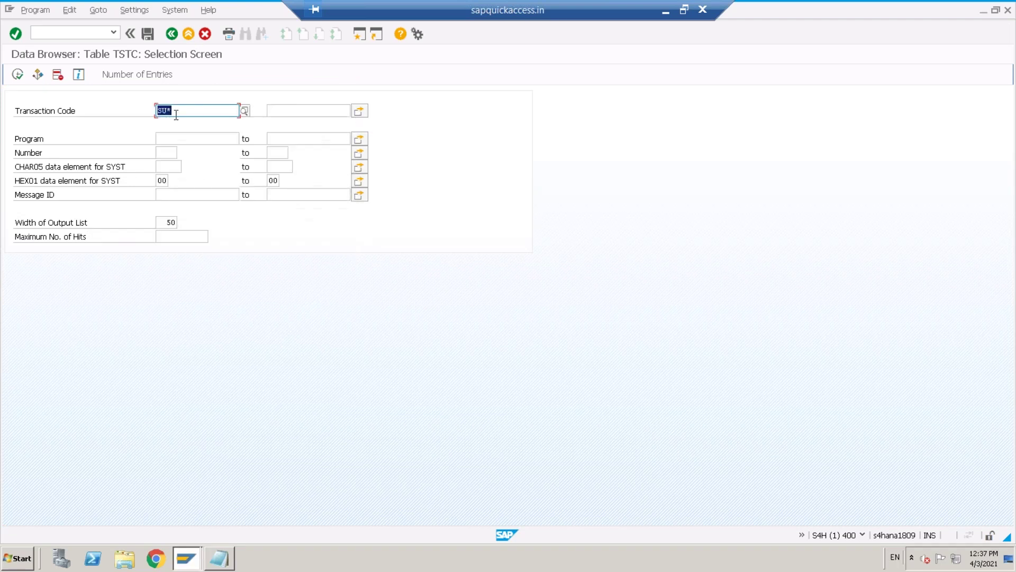
{"action": "left_click", "coordinate": [17, 74]}
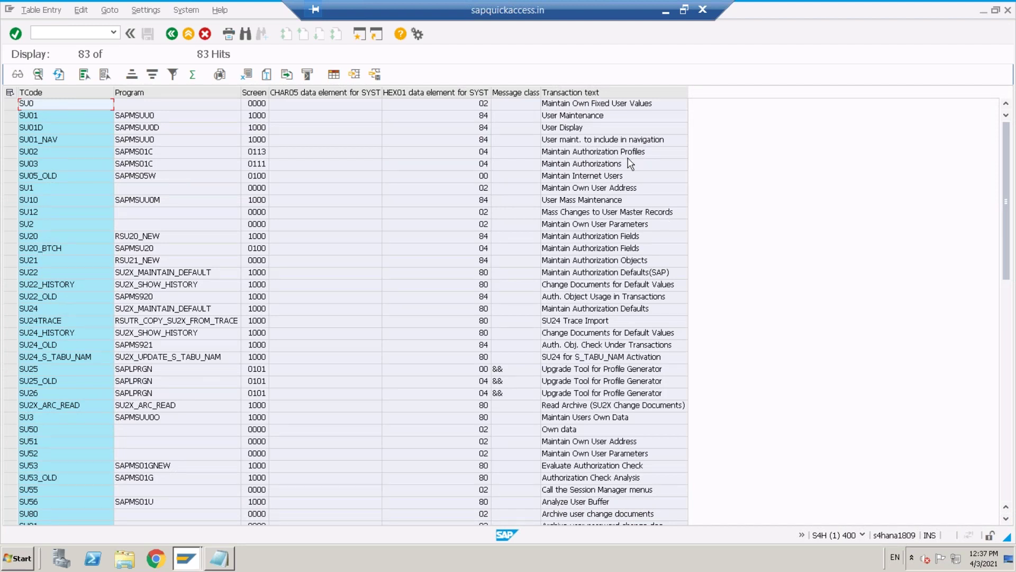
{"action": "left_click", "coordinate": [574, 92]}
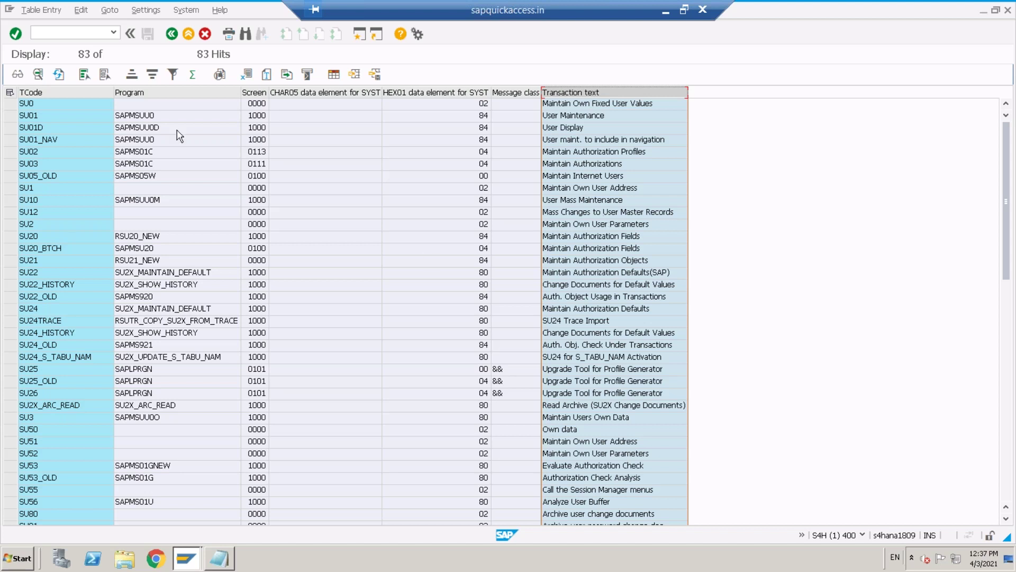
Step: Go back to the Data Browser's initial screen and open the selection screen for table TSTCT
{"action": "left_click", "coordinate": [172, 35]}
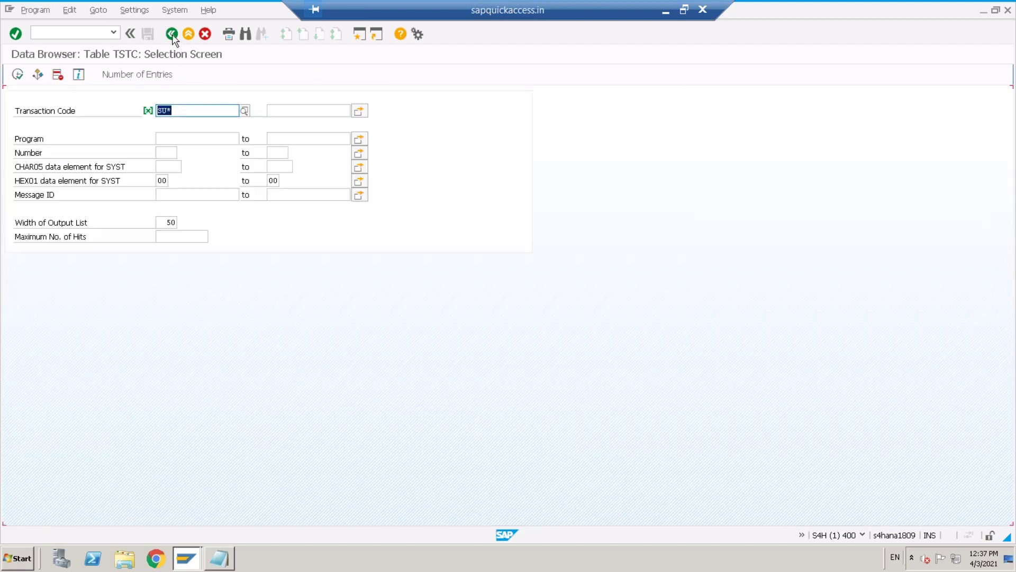
{"action": "key", "text": "F3"}
{"action": "left_click", "coordinate": [143, 127]}
{"action": "type", "text": "TSTCT"}
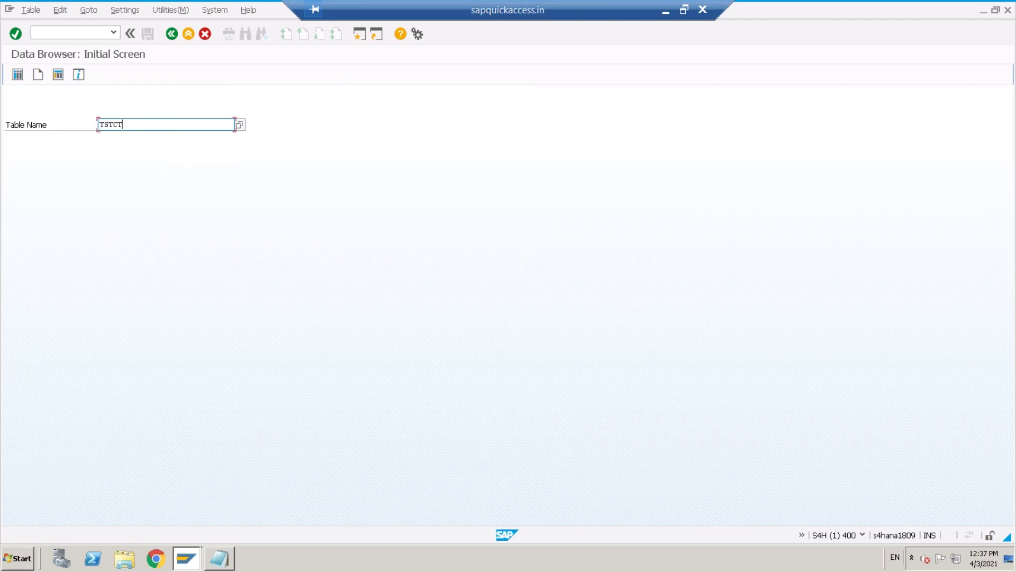
{"action": "left_click", "coordinate": [15, 77]}
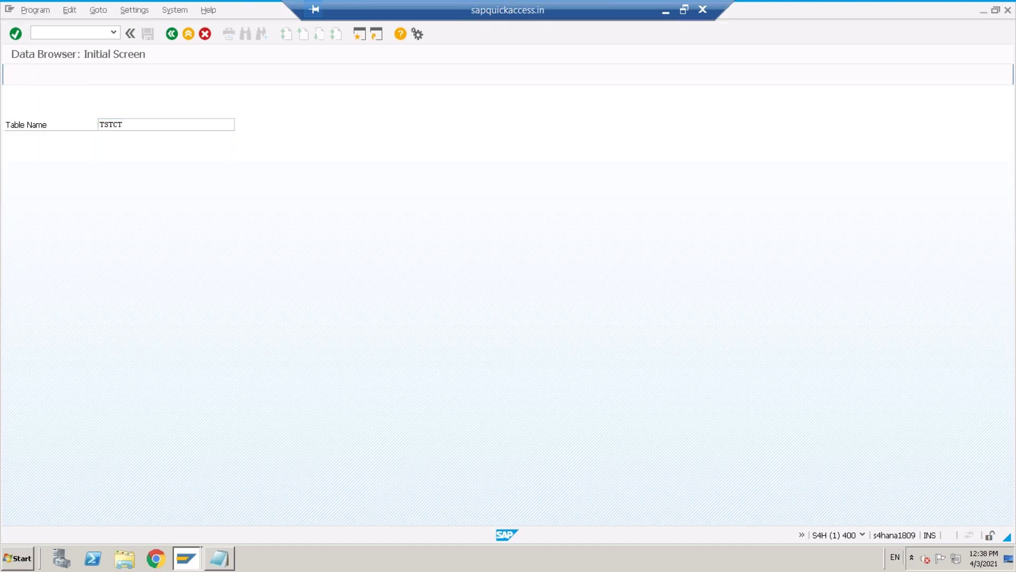
{"action": "left_click", "coordinate": [162, 110]}
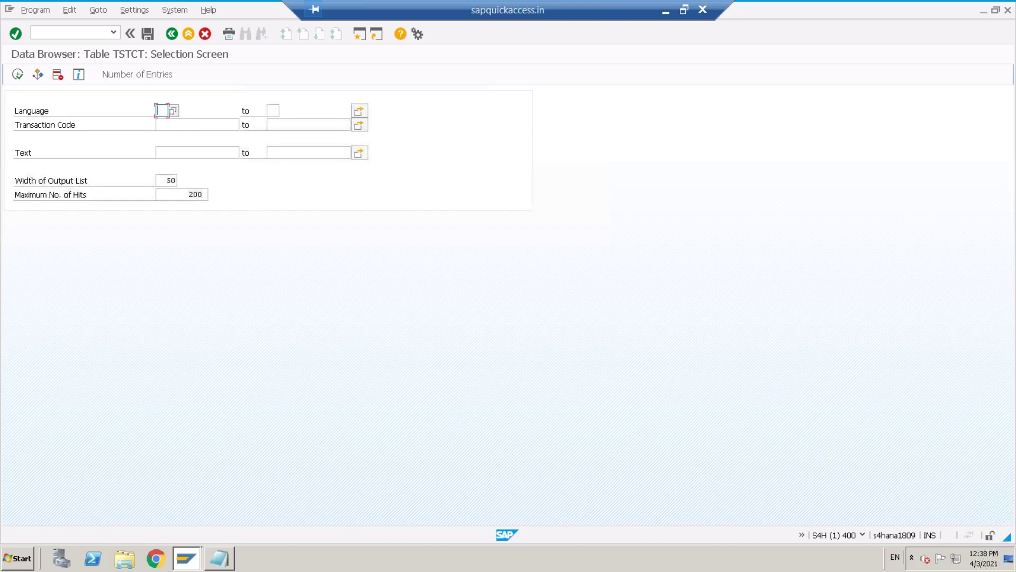
{"action": "key", "text": "F4"}
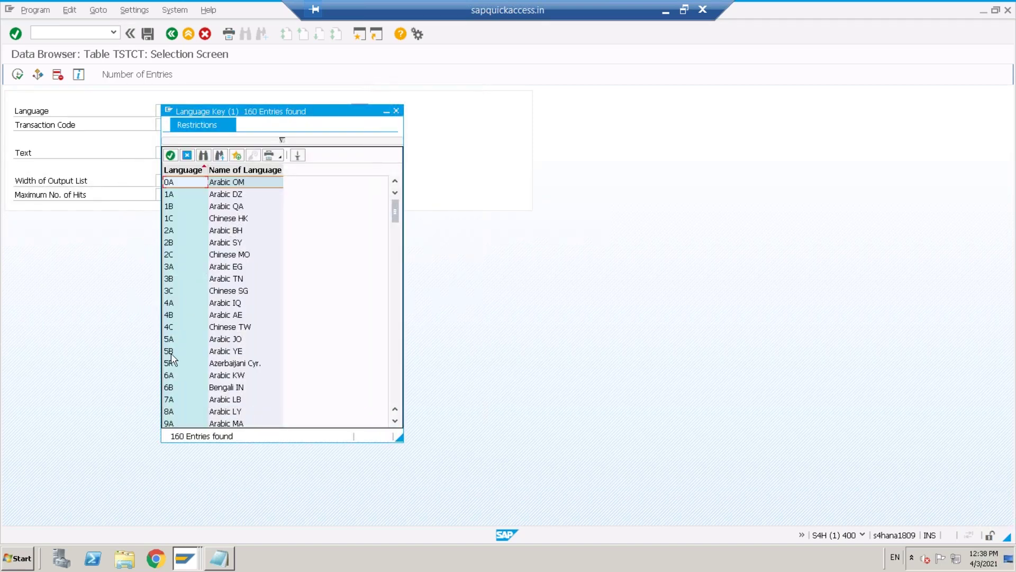
{"action": "scroll", "coordinate": [191, 342], "scroll_direction": "down", "scroll_amount": 15}
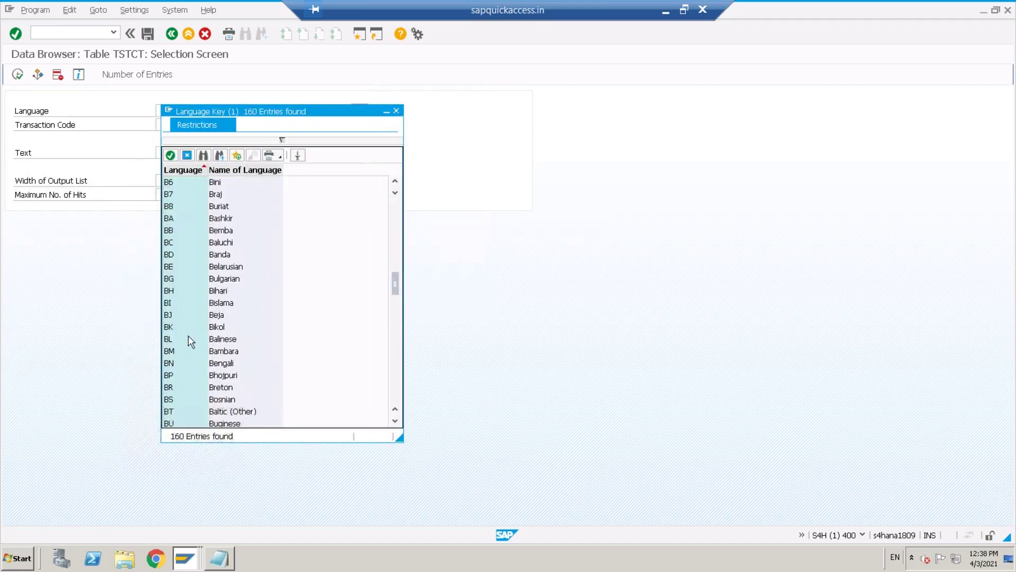
{"action": "scroll", "coordinate": [190, 341], "scroll_direction": "down", "scroll_amount": 7}
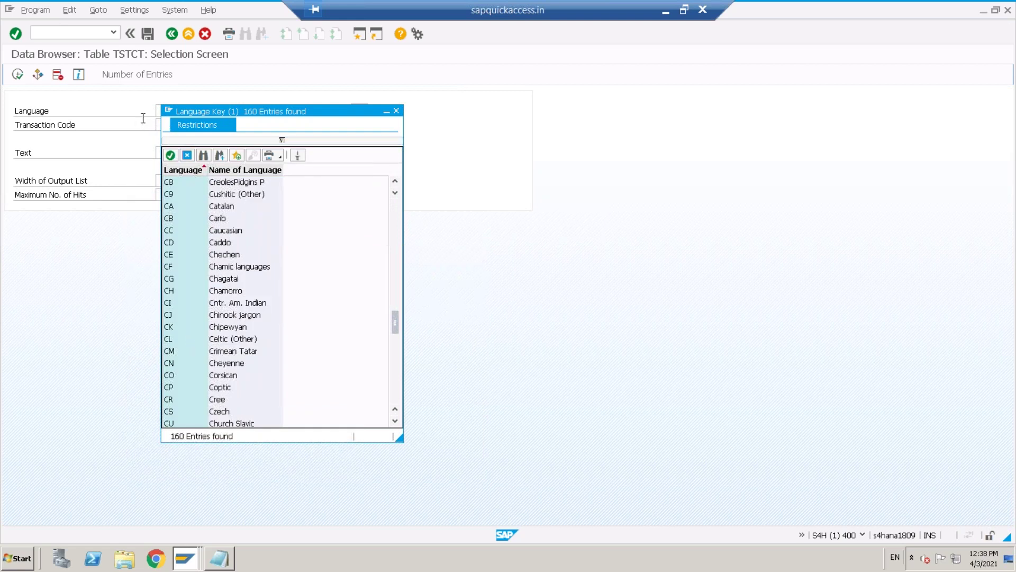
{"action": "left_click", "coordinate": [160, 112]}
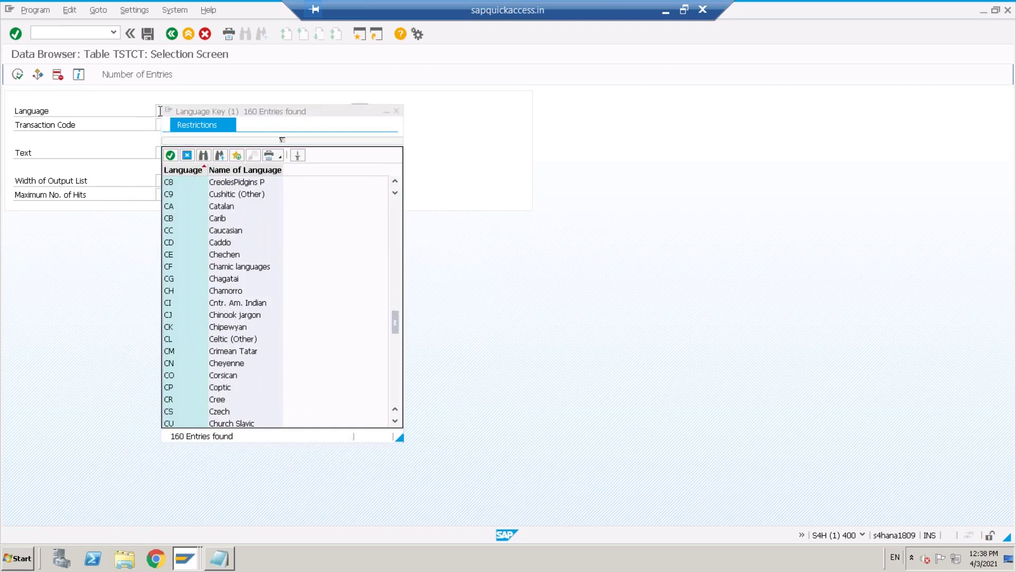
{"action": "left_click", "coordinate": [397, 111]}
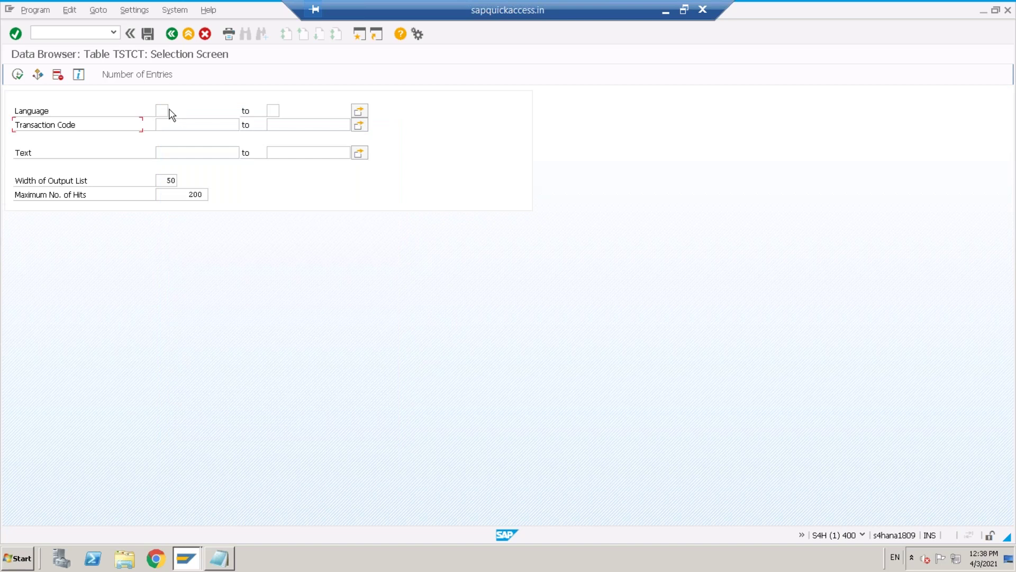
Step: Display all TSTCT entries with language EN and transaction code SU*, without a hit limit, and highlight the TCode and Transaction text columns
{"action": "left_click", "coordinate": [165, 110]}
{"action": "type", "text": "EN"}
{"action": "left_click", "coordinate": [166, 125]}
{"action": "type", "text": "SU*"}
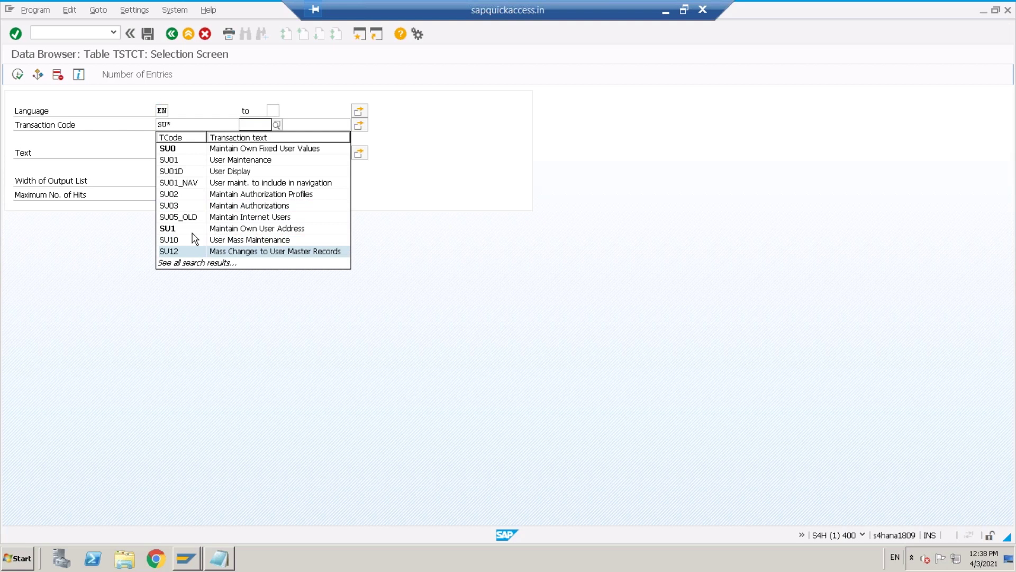
{"action": "left_click", "coordinate": [100, 259]}
{"action": "double_click", "coordinate": [200, 195]}
{"action": "key", "text": "BackSpace"}
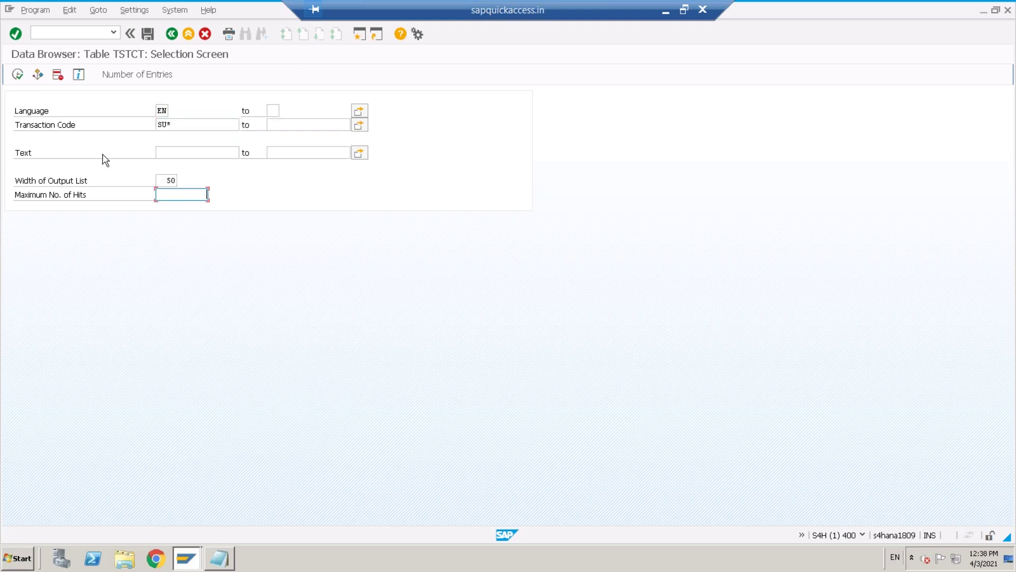
{"action": "left_click", "coordinate": [17, 75]}
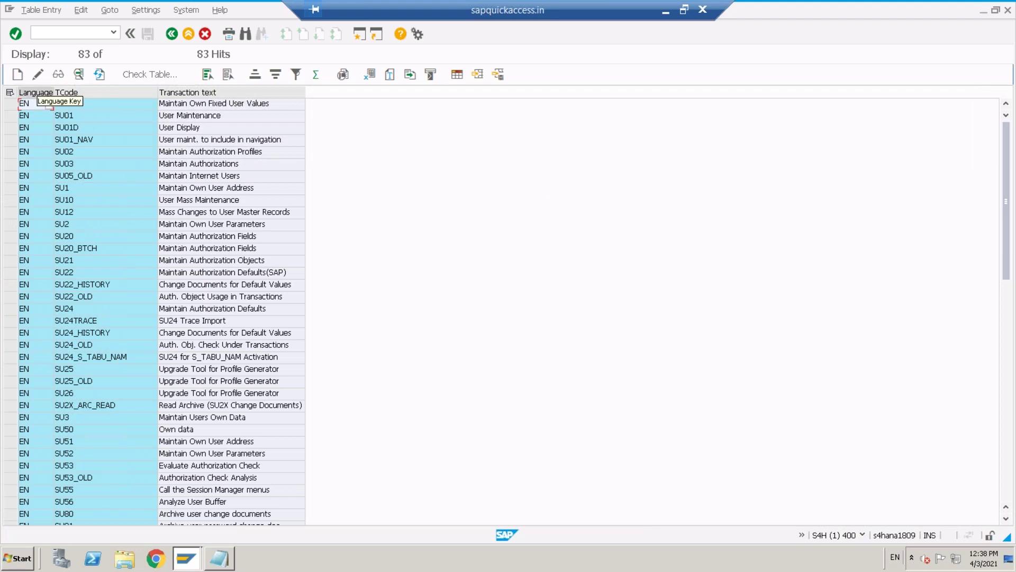
{"action": "left_click", "coordinate": [102, 92]}
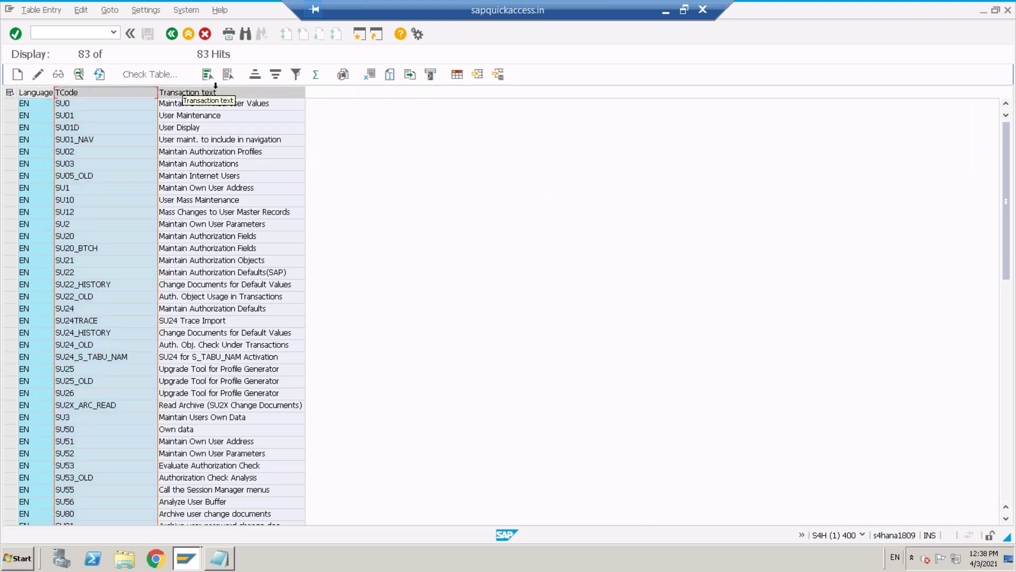
{"action": "left_click", "coordinate": [212, 93]}
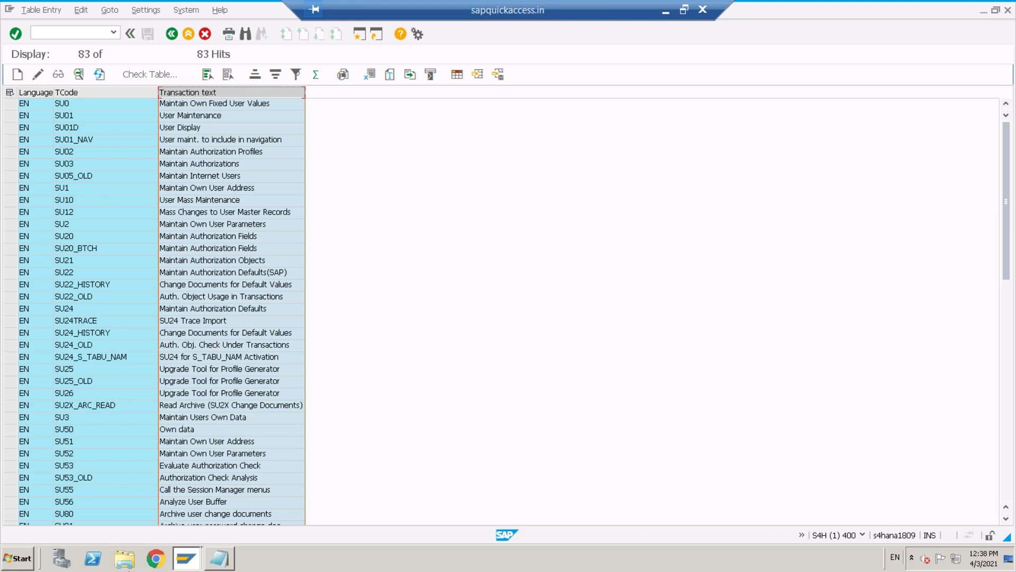
Step: Switch to Notepad and add the line "Tcode: SE93" below the table note, after a blank line
{"action": "left_click", "coordinate": [219, 560]}
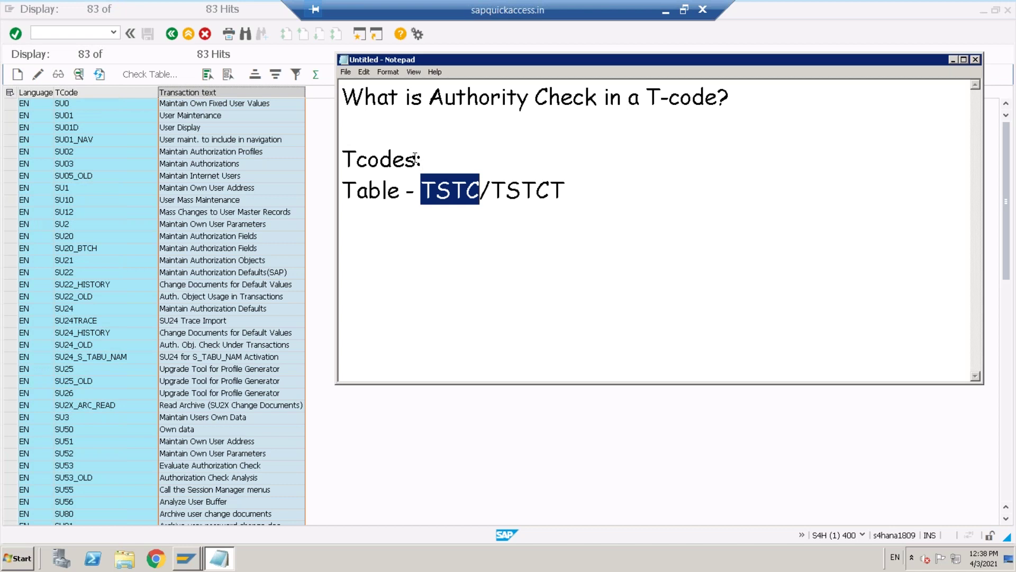
{"action": "left_click", "coordinate": [580, 190]}
{"action": "key", "text": "Return"}
{"action": "key", "text": "Return"}
{"action": "type", "text": "Tcode:"}
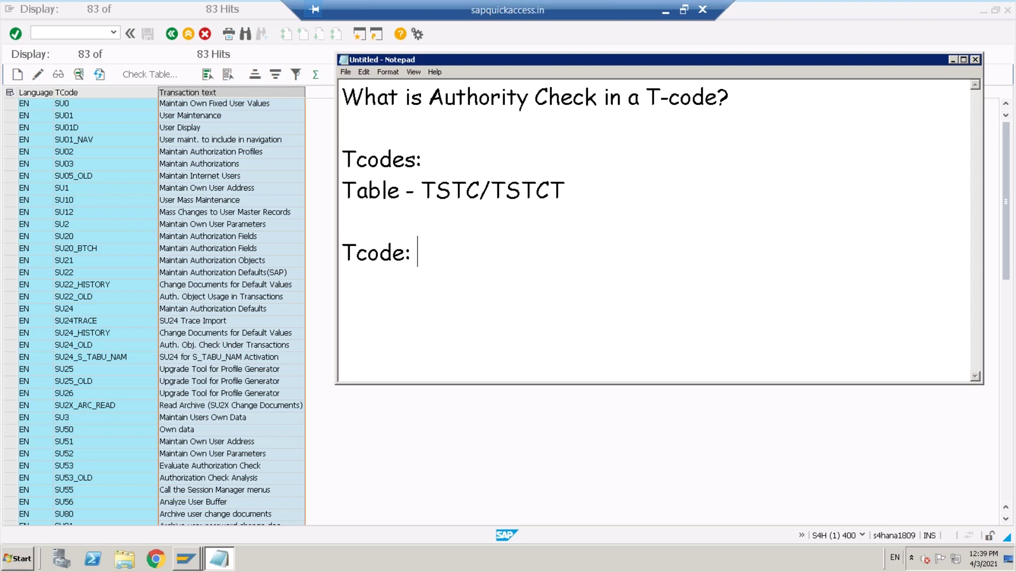
{"action": "type", "text": "SE93"}
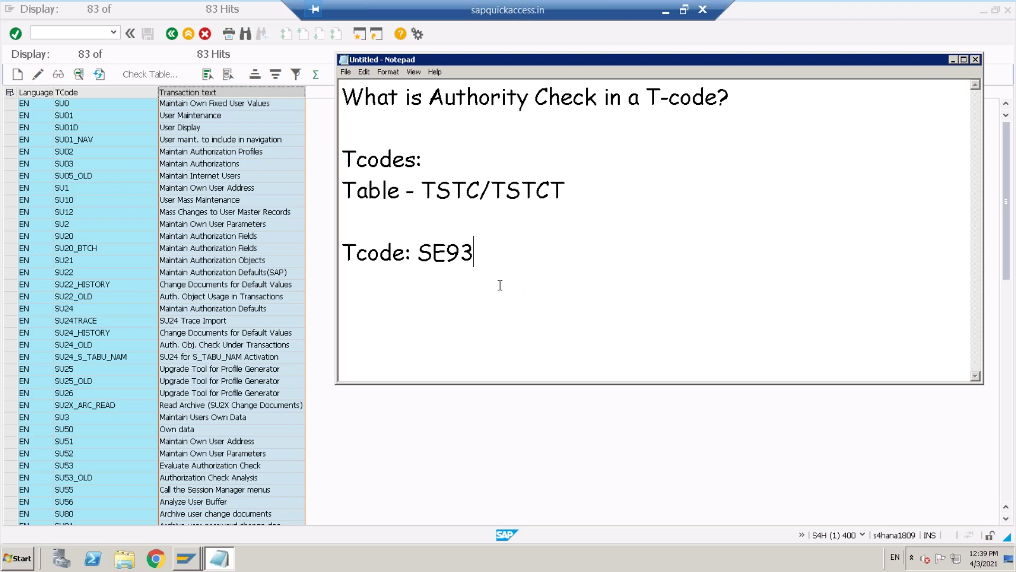
Step: Switch back to SAP and start transaction SE93 in place of the current one
{"action": "left_click", "coordinate": [88, 34]}
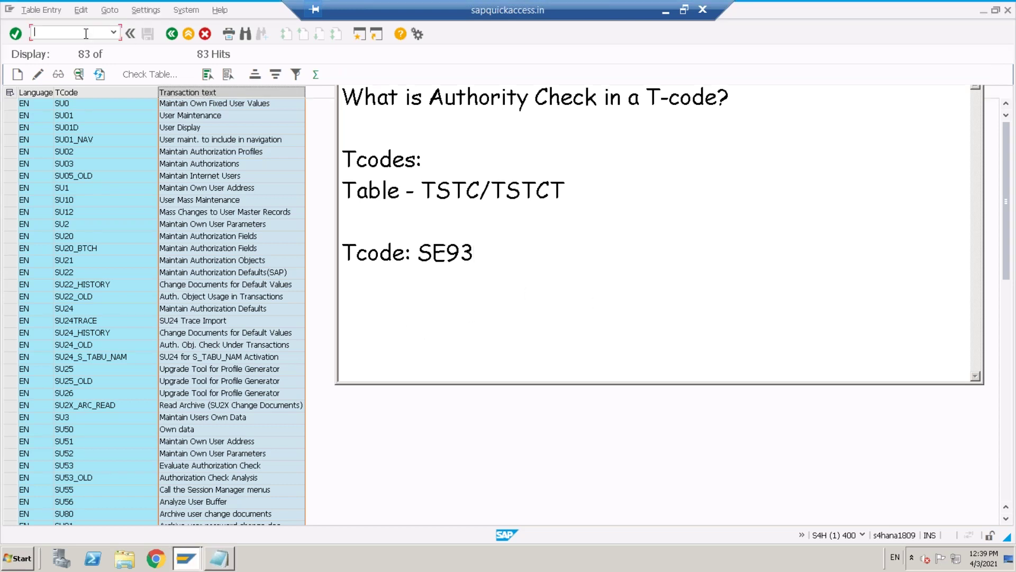
{"action": "type", "text": "/nse93"}
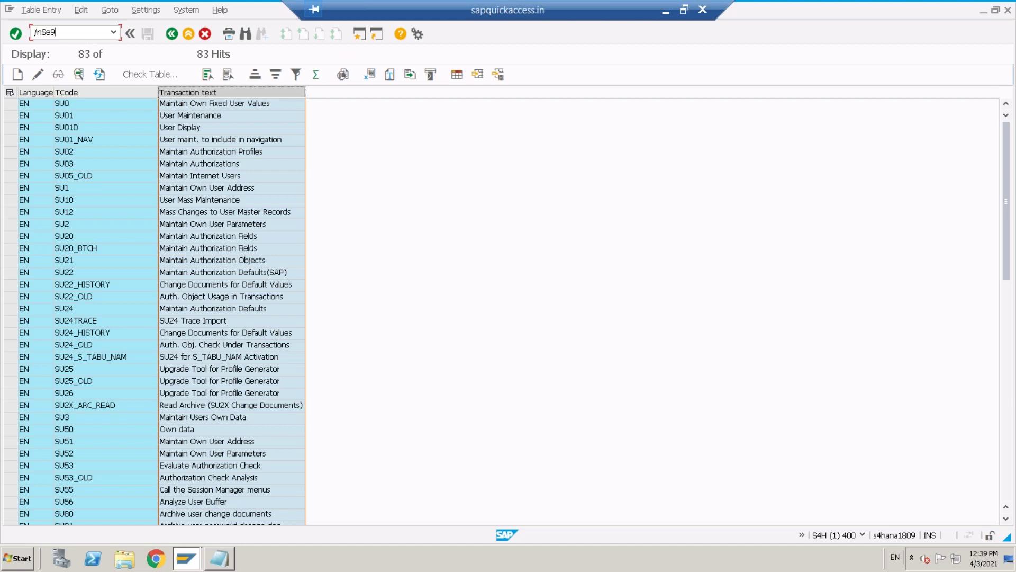
{"action": "key", "text": "Return"}
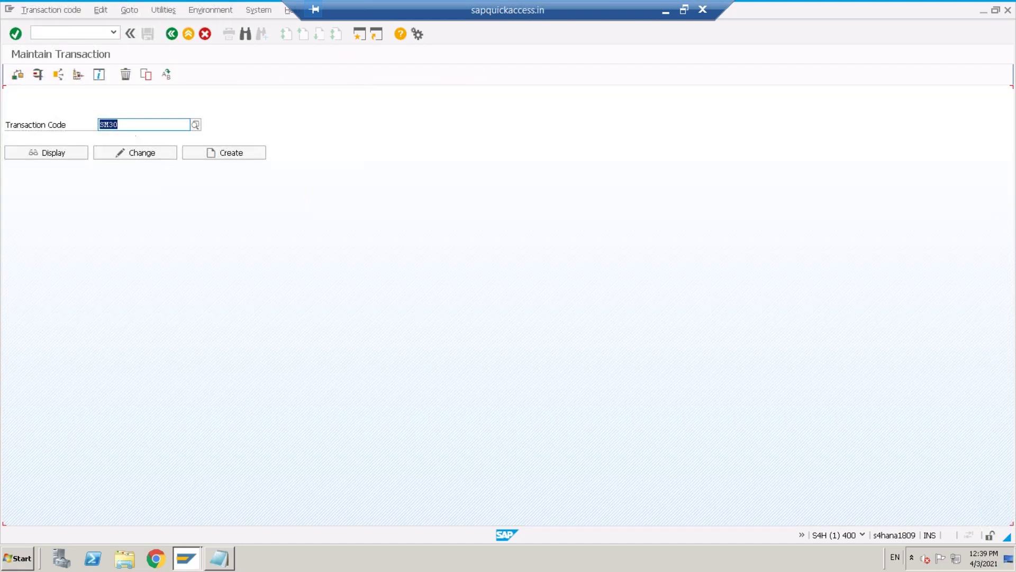
Step: Display the definition of transaction code SM30
{"action": "left_click", "coordinate": [127, 126]}
{"action": "left_click_drag", "start_coordinate": [125, 126], "coordinate": [89, 127]}
{"action": "key", "text": "End"}
{"action": "left_click", "coordinate": [51, 156]}
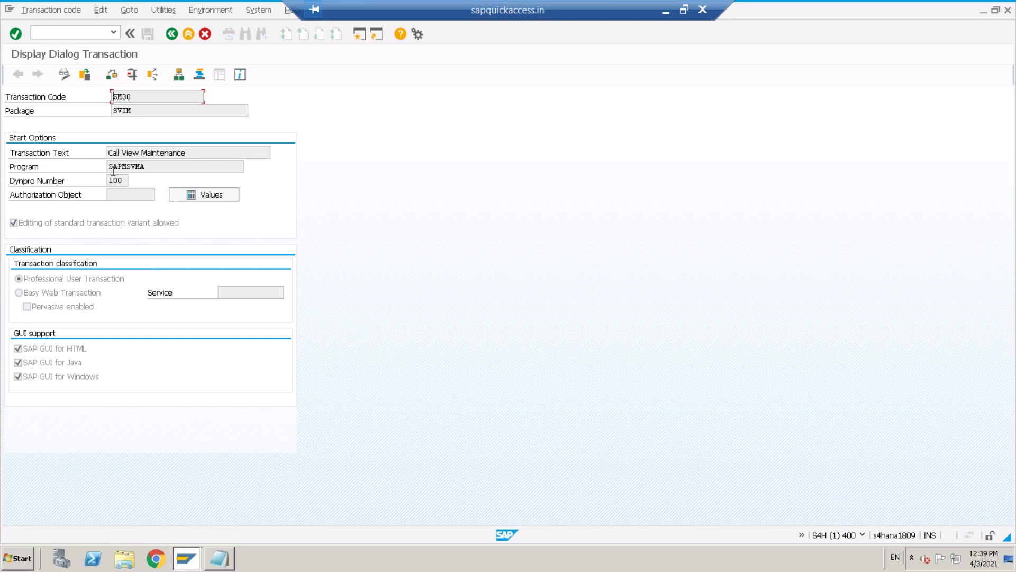
Step: Highlight SM30's transaction code and program name, and inspect its Authorization Object field
{"action": "left_click_drag", "start_coordinate": [110, 170], "coordinate": [145, 166]}
{"action": "left_click_drag", "start_coordinate": [134, 97], "coordinate": [111, 97]}
{"action": "left_click", "coordinate": [127, 171]}
{"action": "left_click_drag", "start_coordinate": [145, 166], "coordinate": [106, 166]}
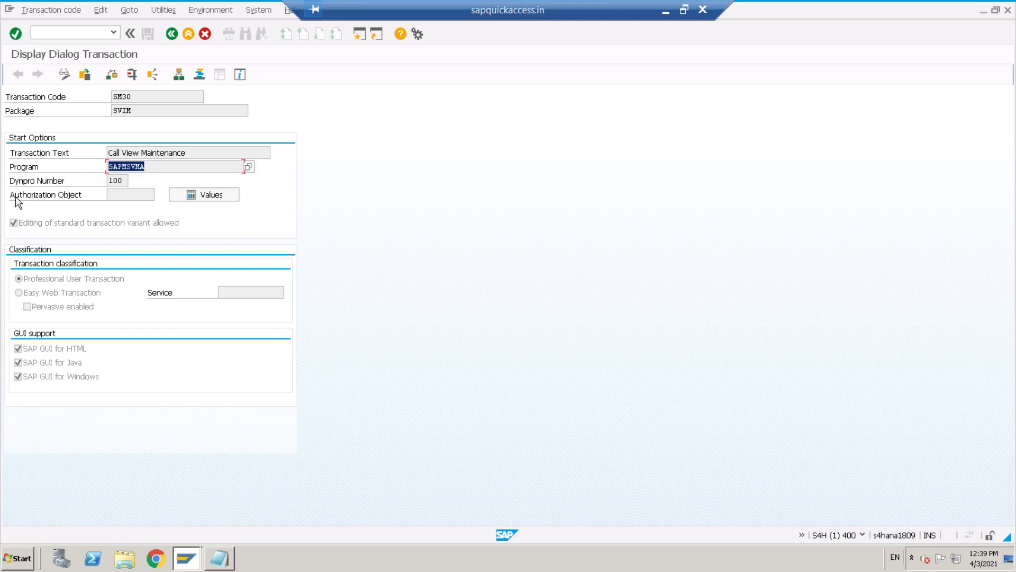
{"action": "left_click", "coordinate": [125, 193]}
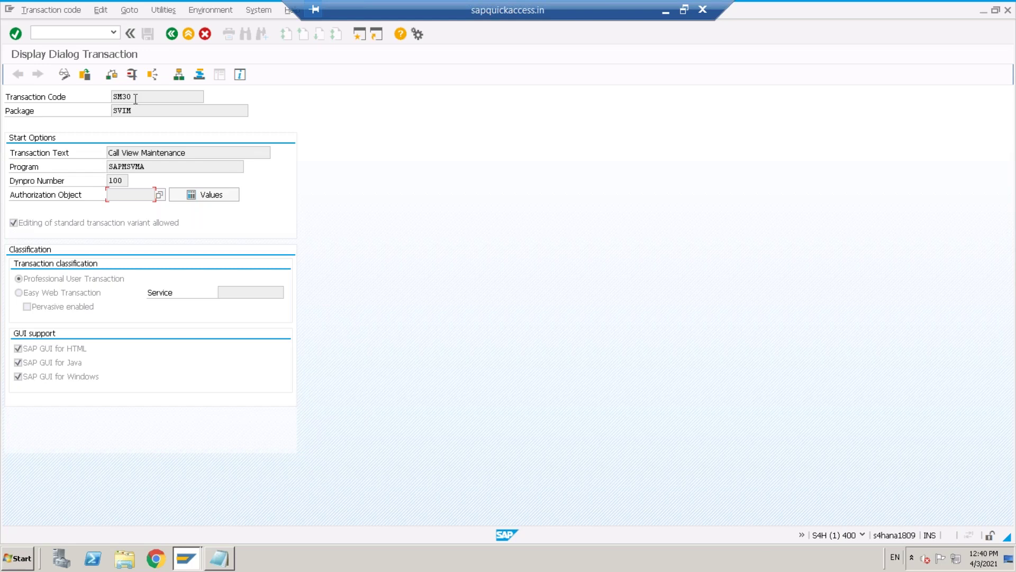
Step: Go back to the initial screen, display transaction SM30 again and copy its program name SAPMSVMA
{"action": "left_click", "coordinate": [171, 32]}
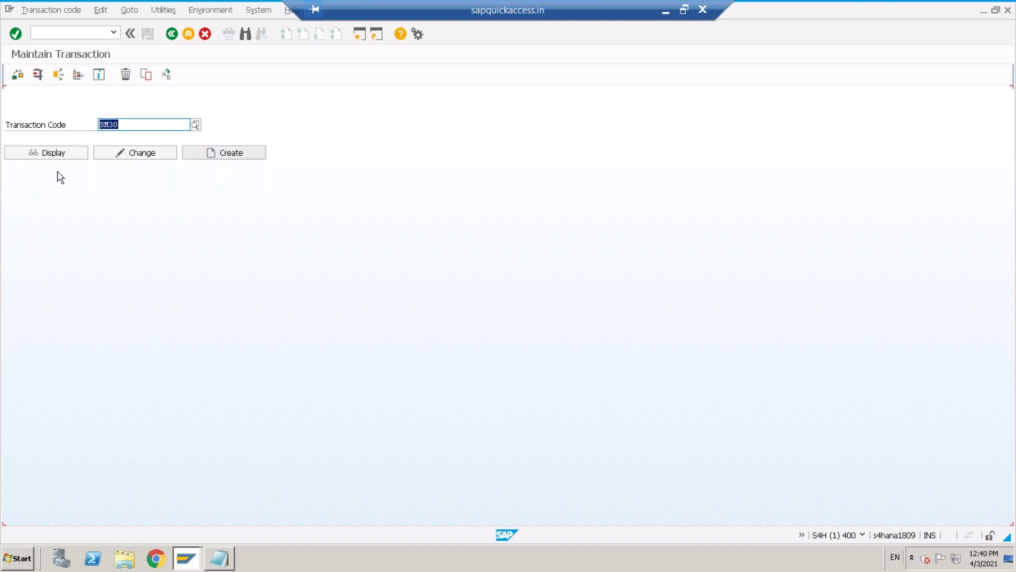
{"action": "left_click", "coordinate": [57, 154]}
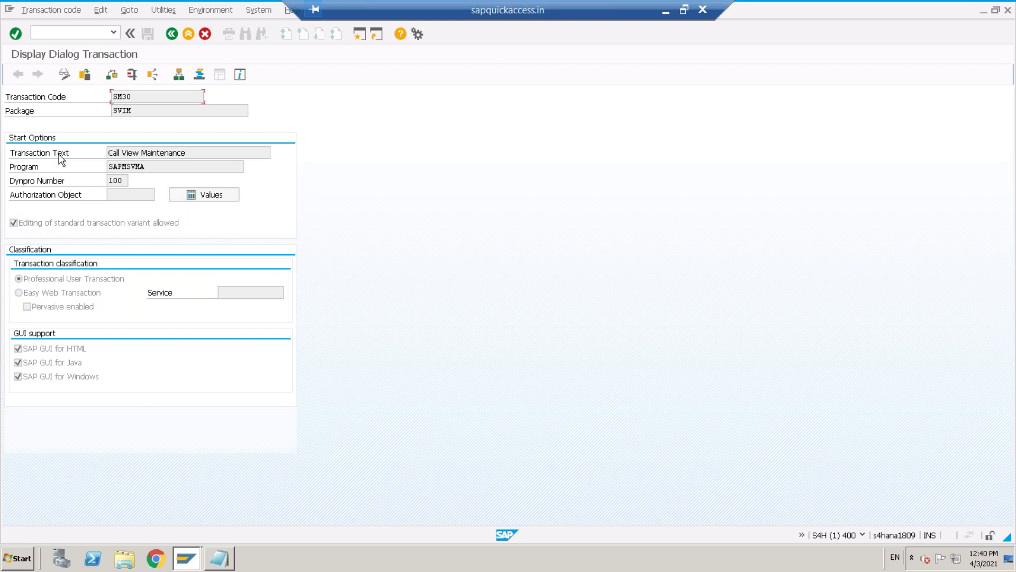
{"action": "left_click_drag", "start_coordinate": [160, 168], "coordinate": [102, 169]}
{"action": "key", "text": "ctrl+c"}
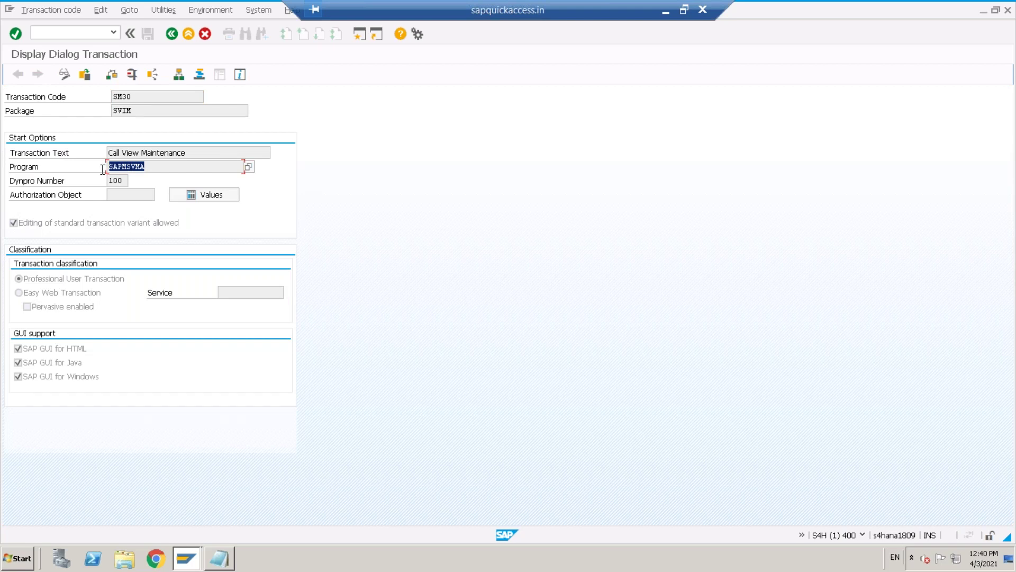
Step: Open a new SAP session, start SE38 and display the source code of program SAPMSVMA, looking through its first sections
{"action": "left_click", "coordinate": [186, 558]}
{"action": "left_click", "coordinate": [421, 275]}
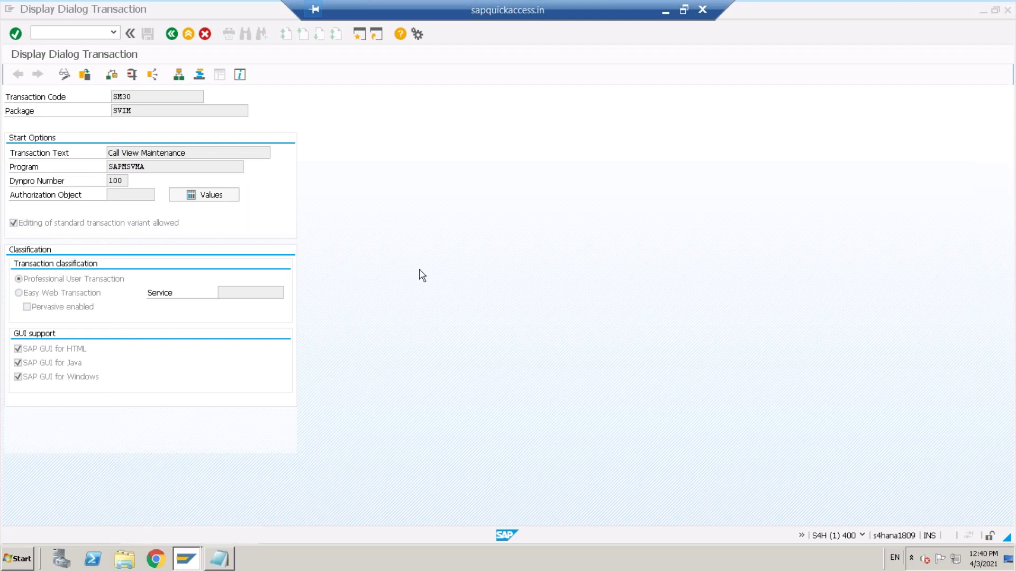
{"action": "left_click", "coordinate": [360, 35]}
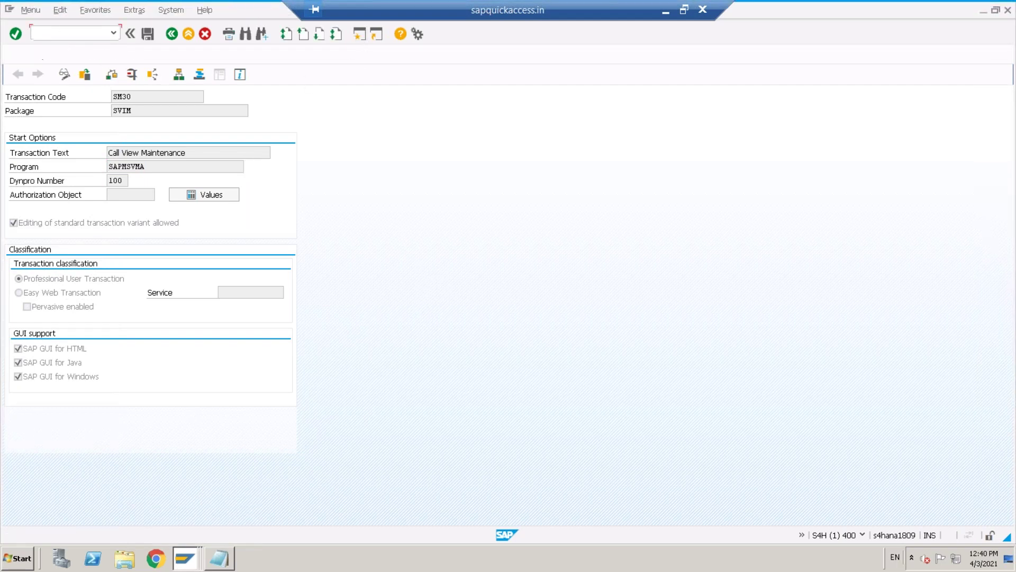
{"action": "type", "text": "SE38"}
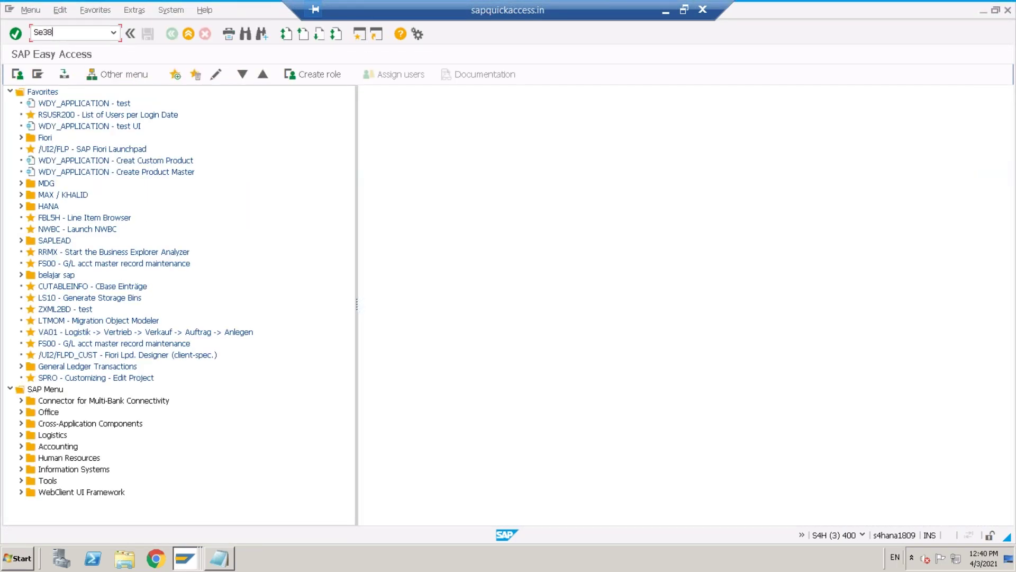
{"action": "key", "text": "Return"}
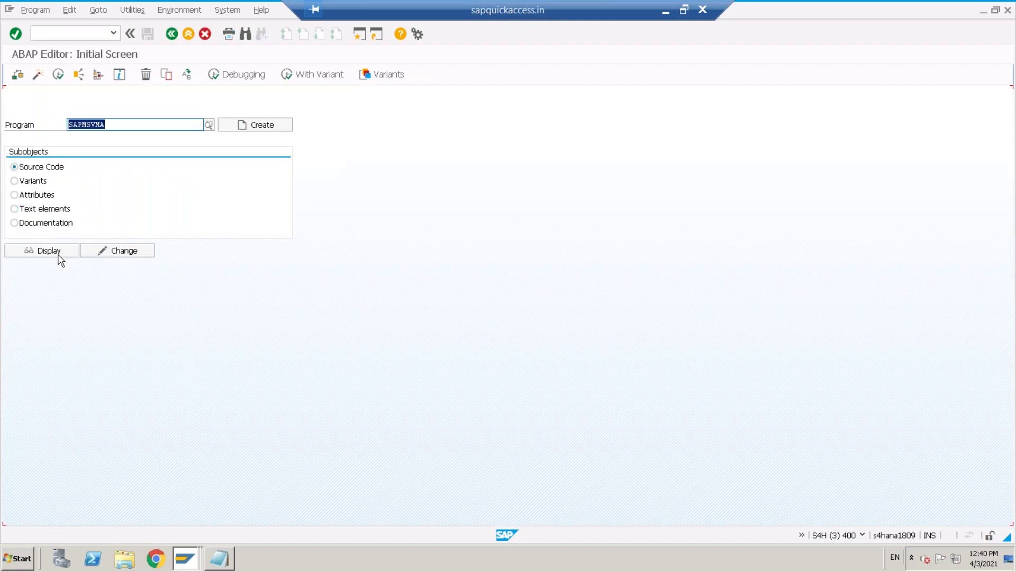
{"action": "left_click", "coordinate": [58, 258]}
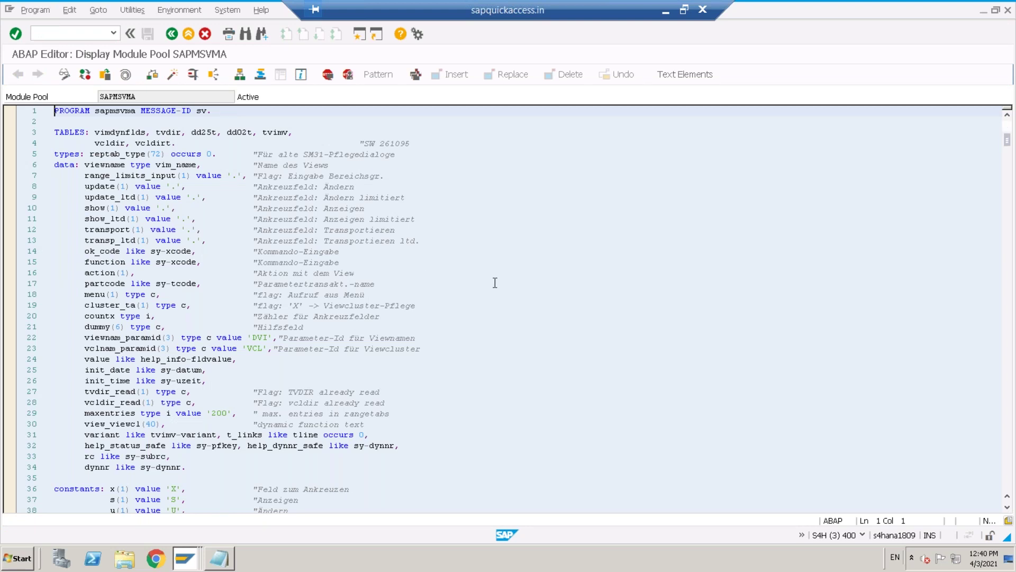
{"action": "scroll", "coordinate": [495, 281], "scroll_direction": "down", "scroll_amount": 13}
{"action": "scroll", "coordinate": [495, 281], "scroll_direction": "down", "scroll_amount": 13}
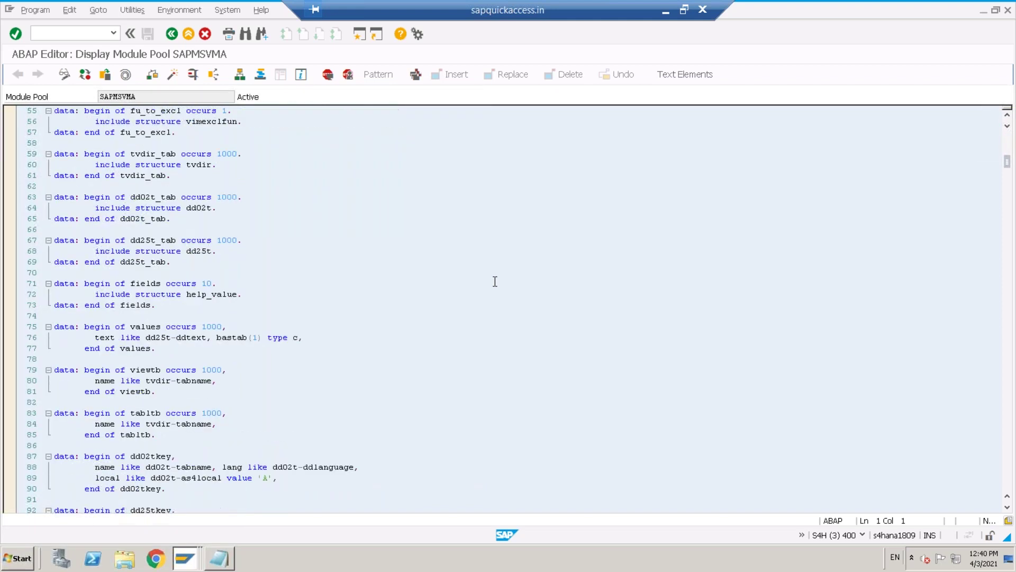
{"action": "scroll", "coordinate": [495, 281], "scroll_direction": "down", "scroll_amount": 8}
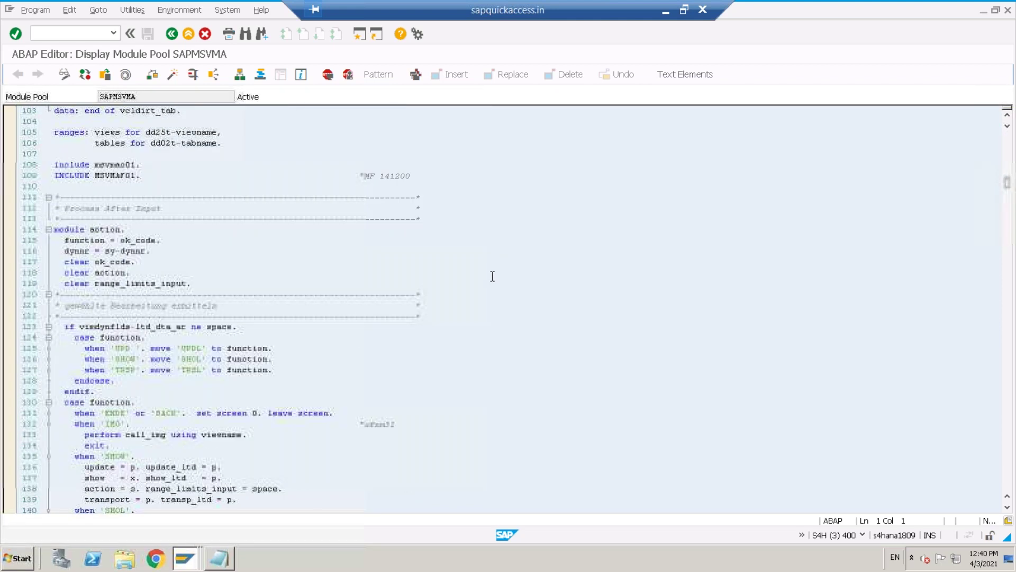
Step: Switch to Notepad, highlight "Authority Check" in the heading question and switch back to the SAP source code
{"action": "left_click", "coordinate": [218, 558]}
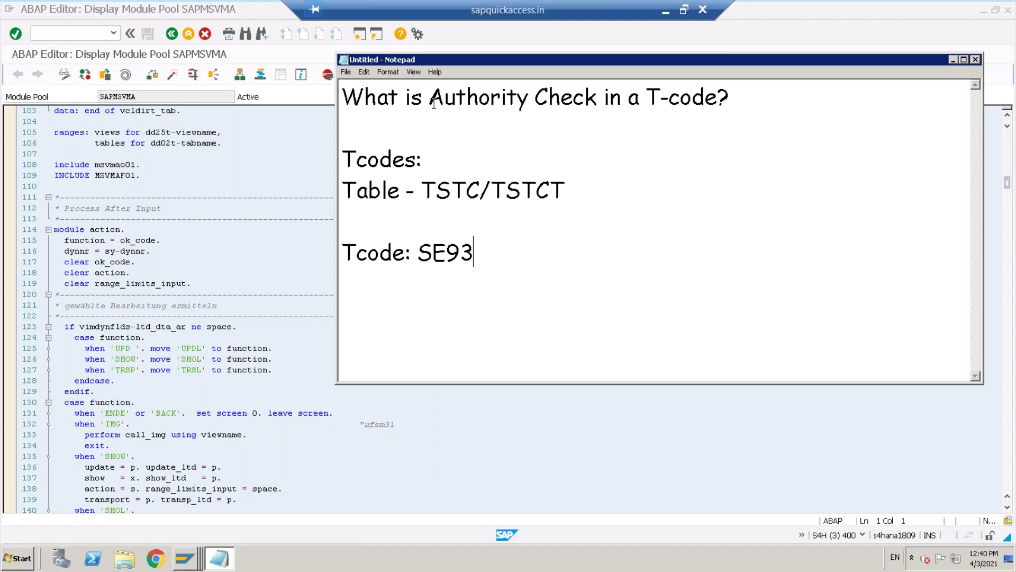
{"action": "left_click_drag", "start_coordinate": [429, 101], "coordinate": [598, 99]}
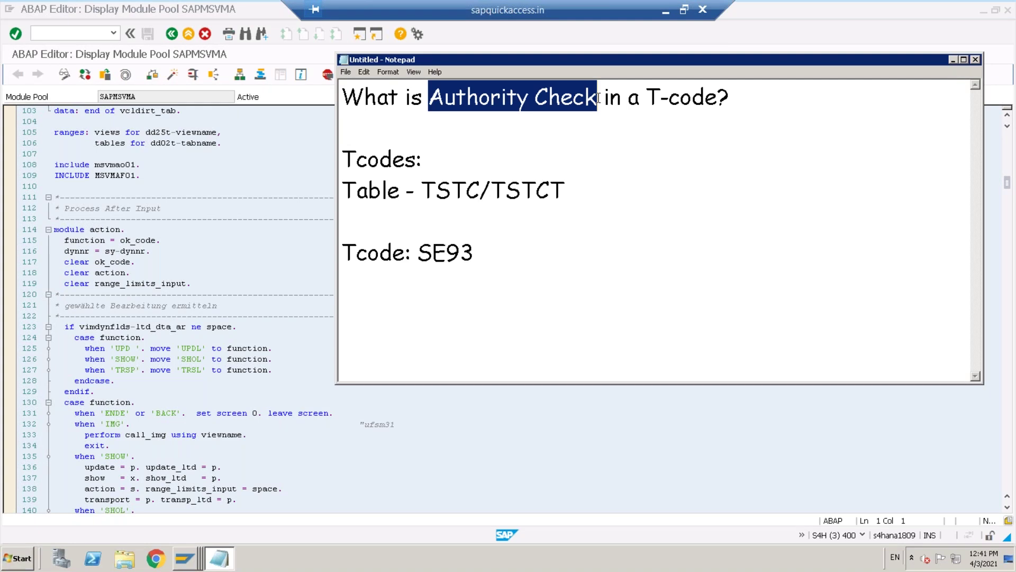
{"action": "key", "text": "alt+Tab"}
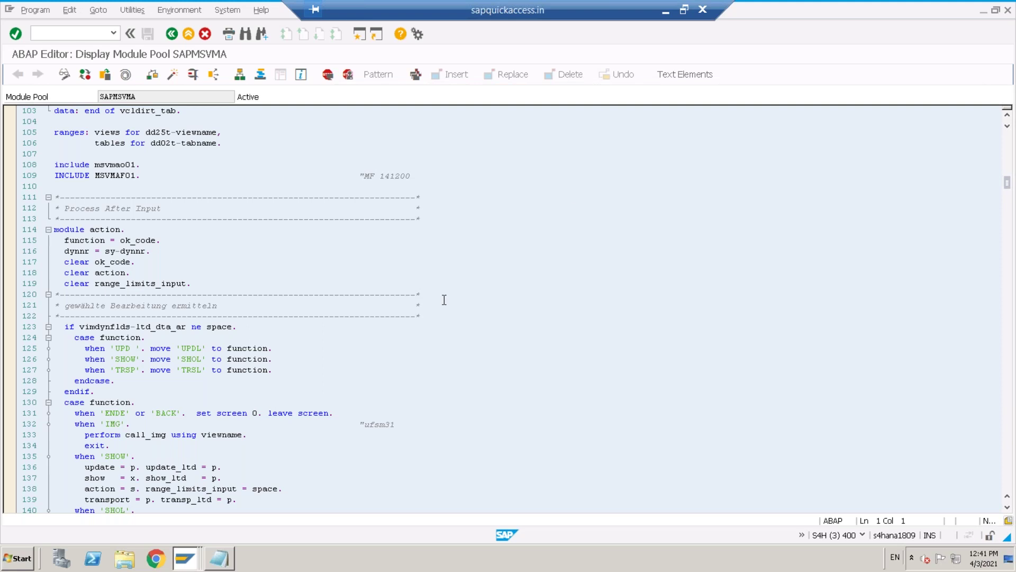
Step: Search the master program of SAPMSVMA for the string AUTHORTY-CHECK
{"action": "scroll", "coordinate": [451, 295], "scroll_direction": "up", "scroll_amount": 20}
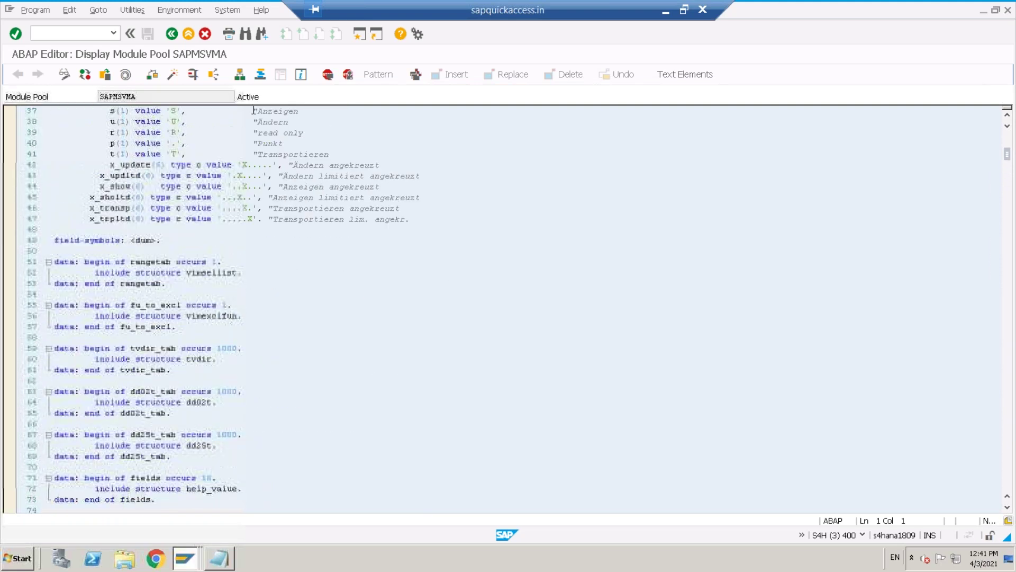
{"action": "left_click", "coordinate": [246, 34]}
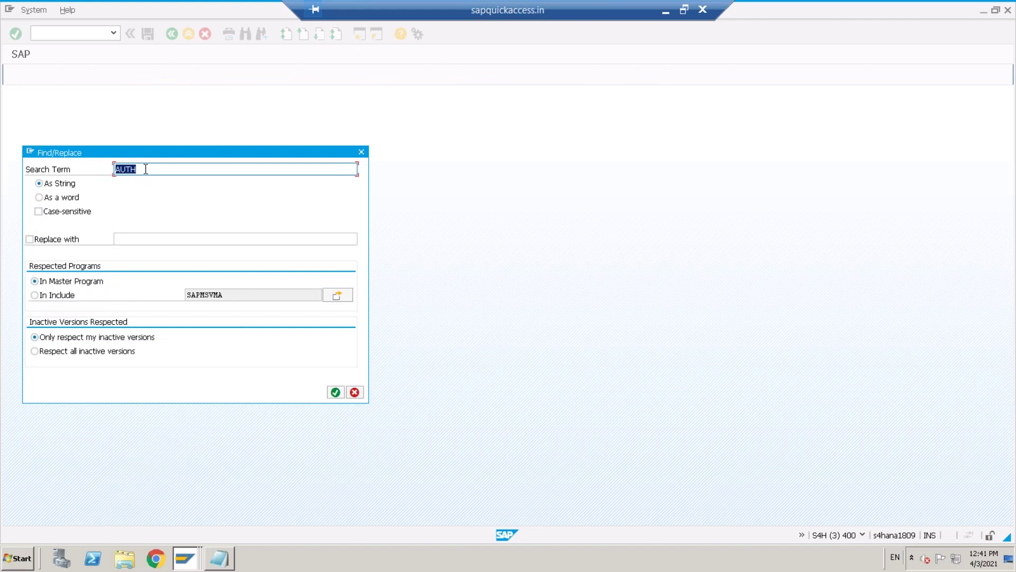
{"action": "key", "text": "ctrl+v"}
{"action": "left_click_drag", "start_coordinate": [161, 170], "coordinate": [106, 174]}
{"action": "key", "text": "Delete"}
{"action": "type", "text": "AUTHORTY-CHECKL"}
{"action": "left_click", "coordinate": [336, 393]}
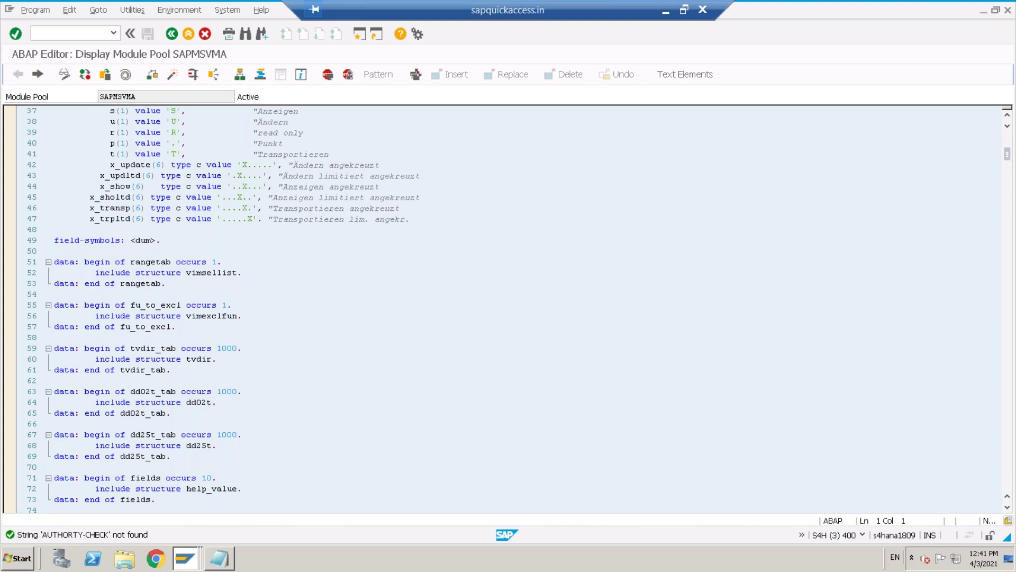
Step: Shorten the search term to AUTHORTY and search the master program again from the start of the code
{"action": "scroll", "coordinate": [503, 310], "scroll_direction": "down", "scroll_amount": 1}
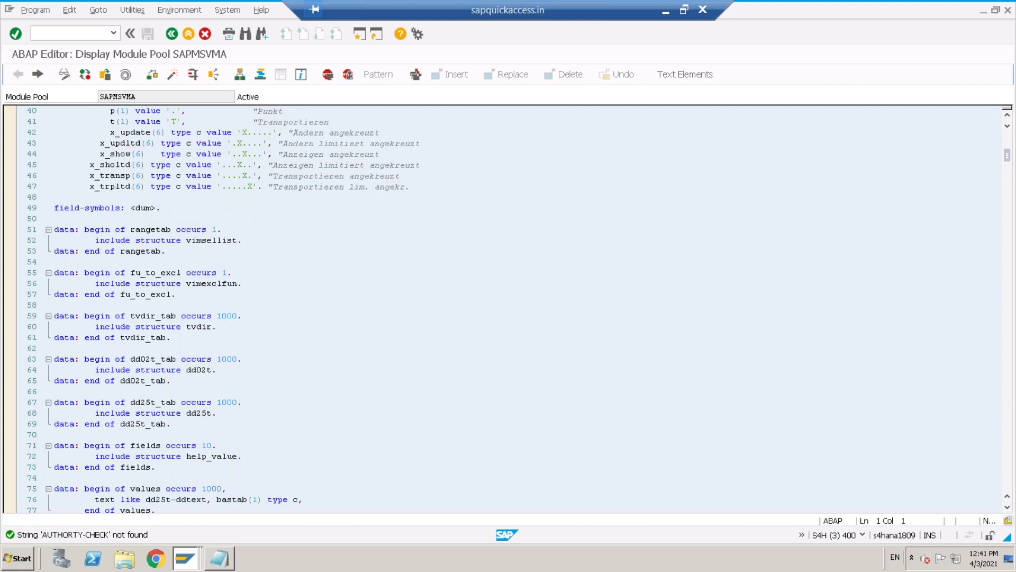
{"action": "scroll", "coordinate": [503, 310], "scroll_direction": "down", "scroll_amount": 5}
{"action": "scroll", "coordinate": [503, 310], "scroll_direction": "up", "scroll_amount": 18}
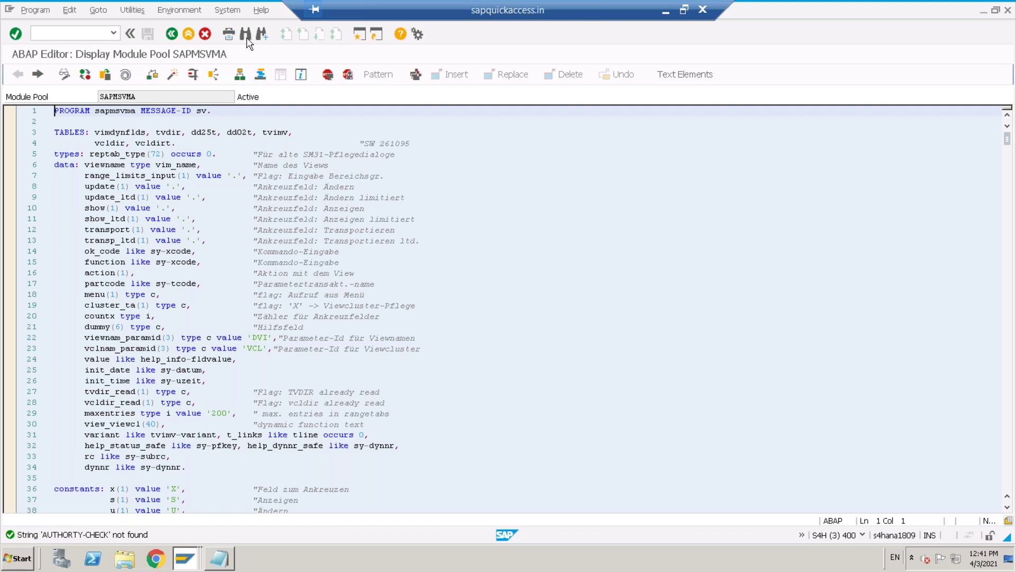
{"action": "left_click", "coordinate": [246, 35]}
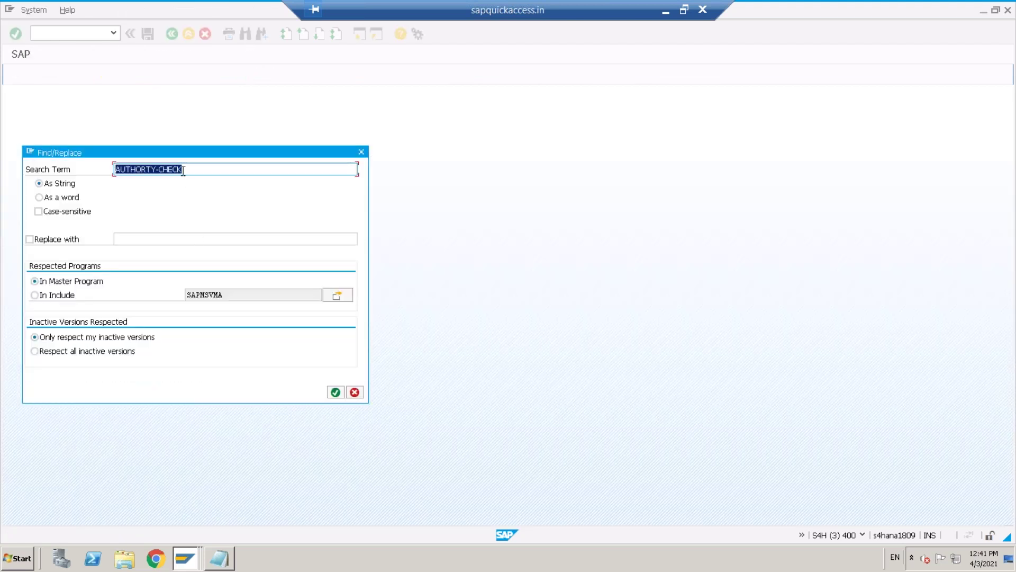
{"action": "left_click", "coordinate": [189, 169]}
{"action": "key", "text": "BackSpace"}
{"action": "key", "text": "BackSpace"}
{"action": "key", "text": "BackSpace"}
{"action": "key", "text": "BackSpace"}
{"action": "key", "text": "BackSpace"}
{"action": "key", "text": "BackSpace"}
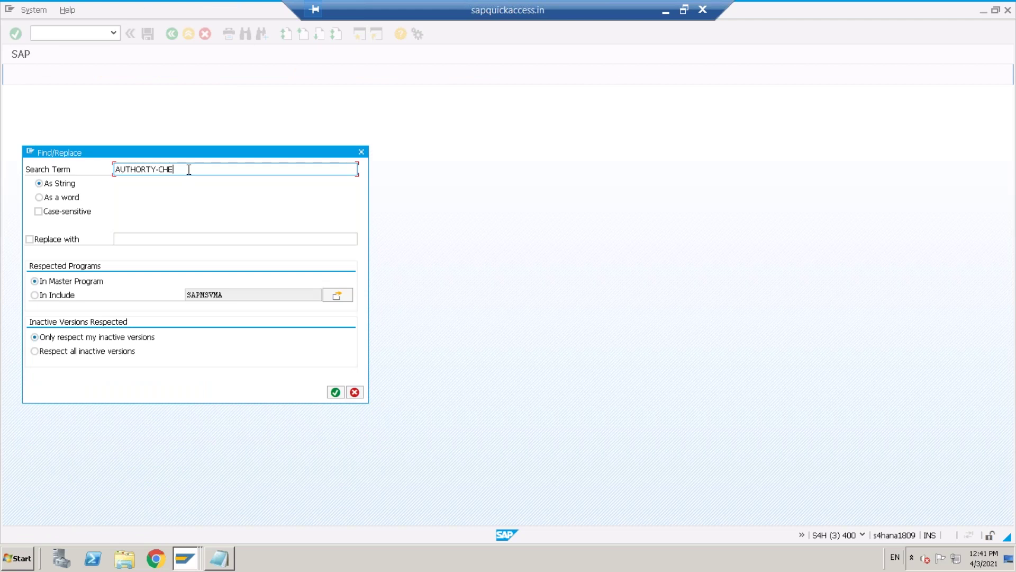
{"action": "key", "text": "Return"}
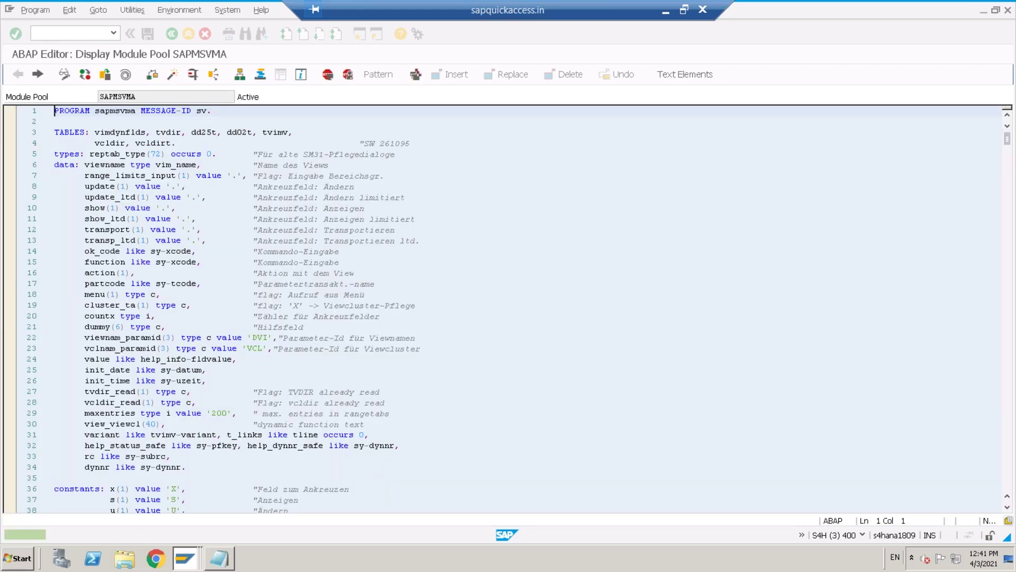
Step: Leave the ABAP Editor for SAP Easy Access, recheck SM30's program name in the other session and return
{"action": "left_click", "coordinate": [171, 34]}
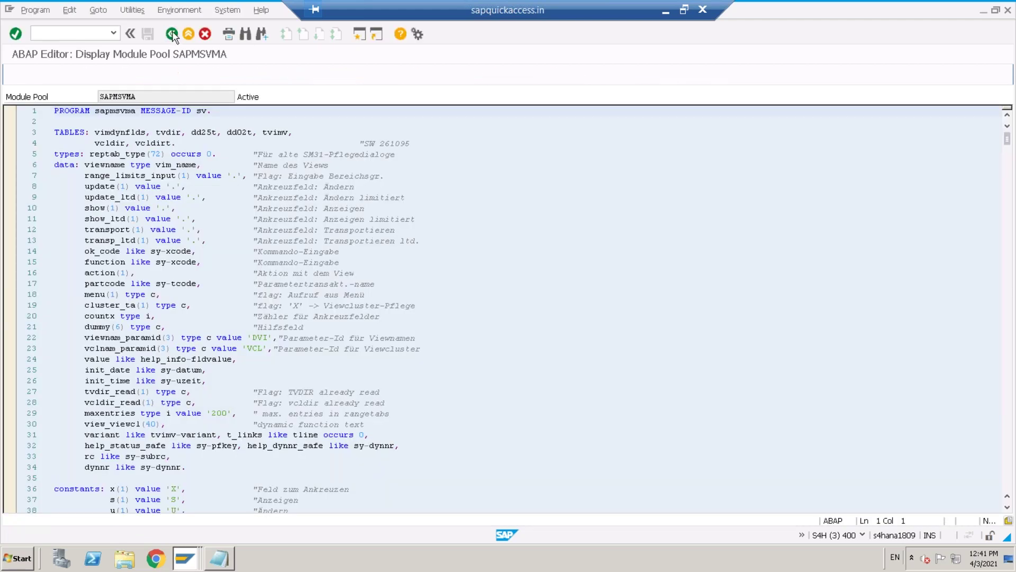
{"action": "left_click", "coordinate": [172, 34]}
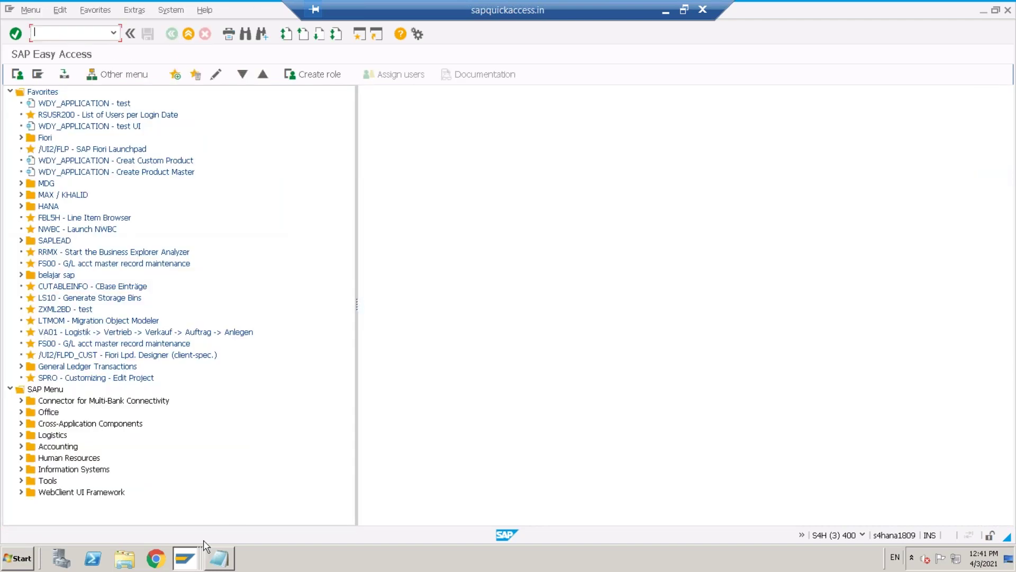
{"action": "left_click", "coordinate": [182, 560]}
{"action": "left_click", "coordinate": [170, 513]}
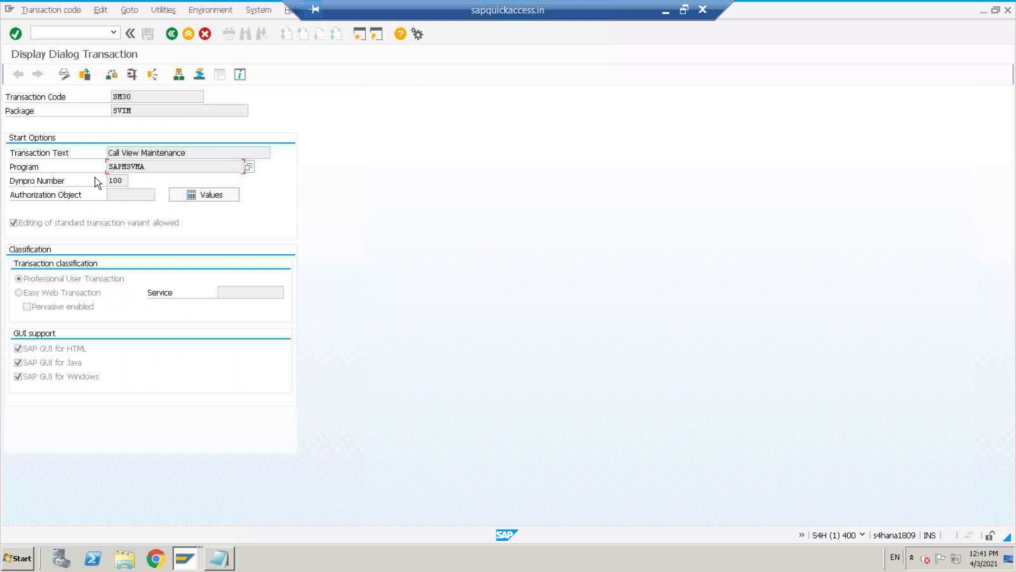
{"action": "left_click_drag", "start_coordinate": [146, 166], "coordinate": [102, 166]}
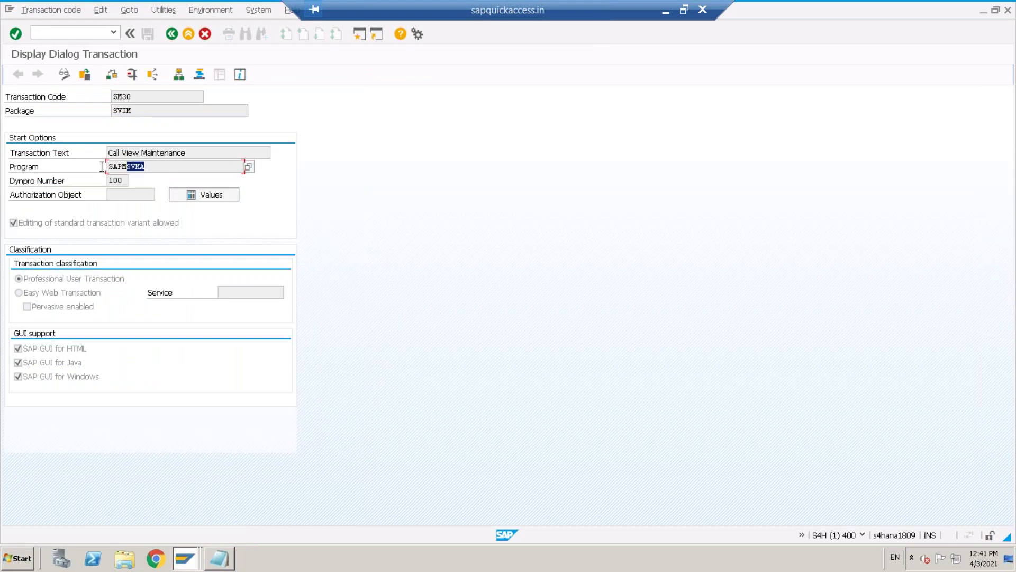
{"action": "key", "text": "alt+Tab"}
Step: Start SE38 again, display the source code of SAPMSVMA and search its master program for AUTHORTY
{"action": "left_click", "coordinate": [62, 35]}
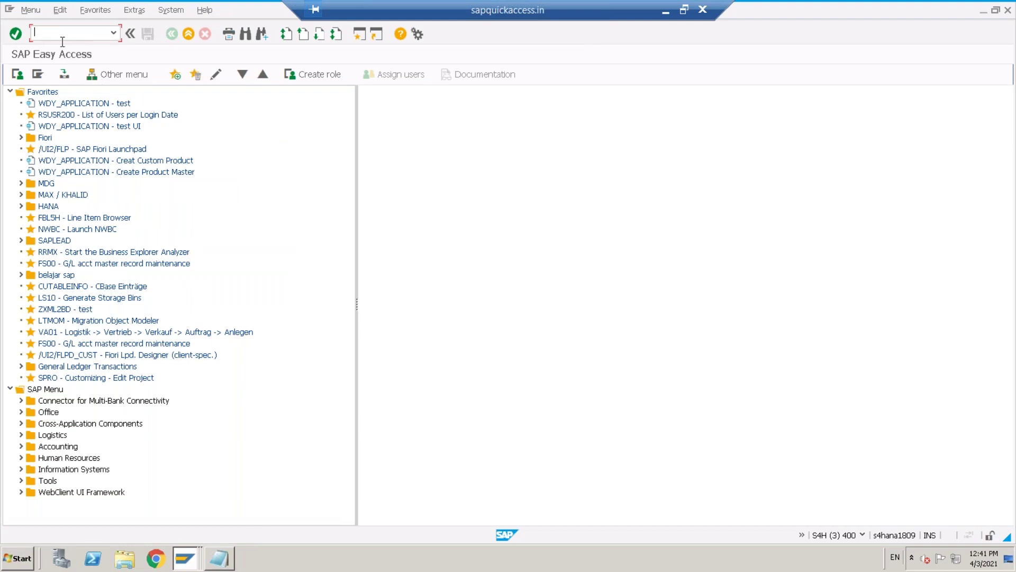
{"action": "type", "text": "Se38"}
{"action": "key", "text": "Return"}
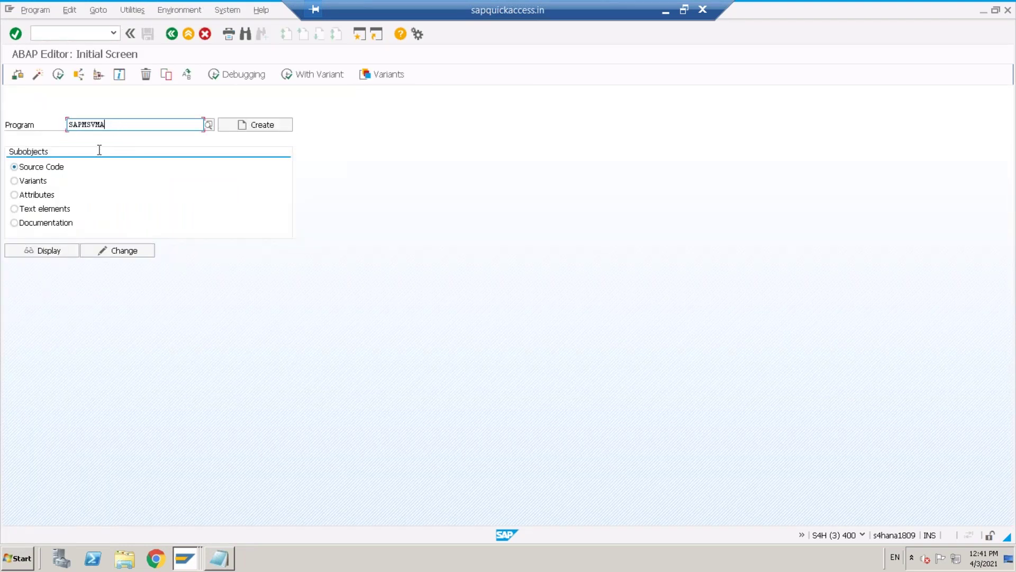
{"action": "left_click", "coordinate": [48, 250]}
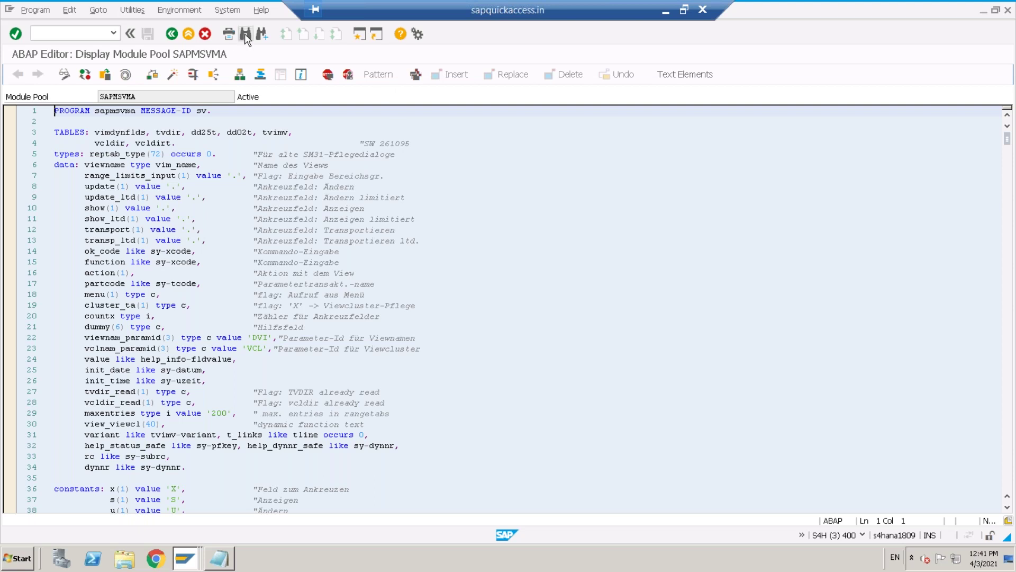
{"action": "left_click", "coordinate": [245, 34]}
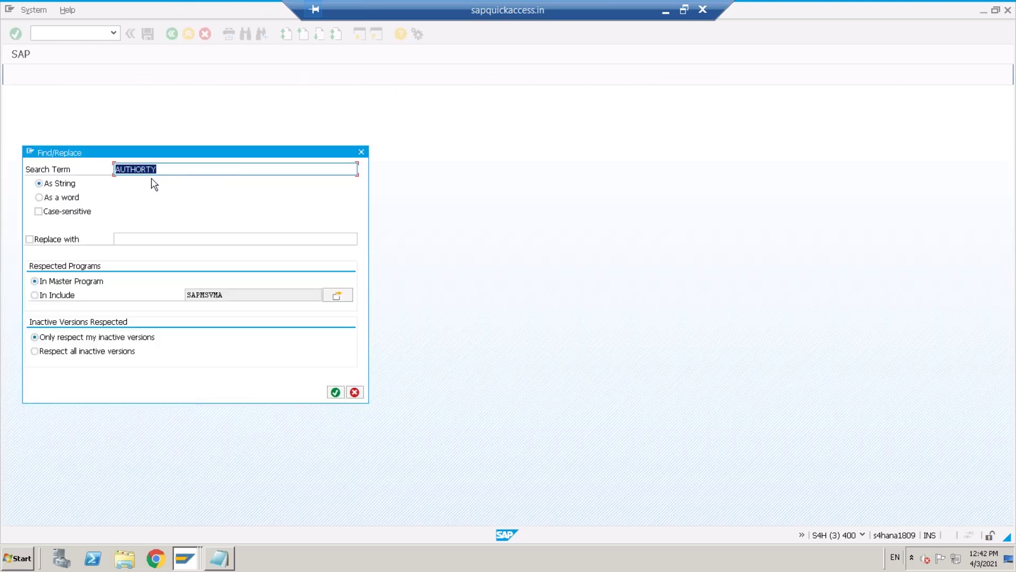
{"action": "left_click", "coordinate": [336, 392]}
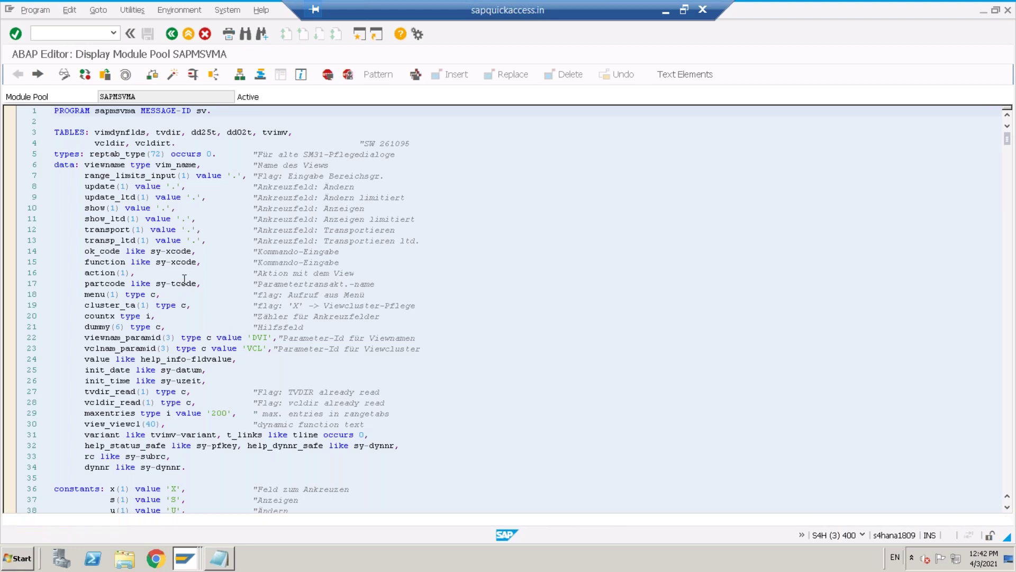
Step: Search the master program of SAPMSVMA for the string AUTHORITY
{"action": "left_click", "coordinate": [245, 33]}
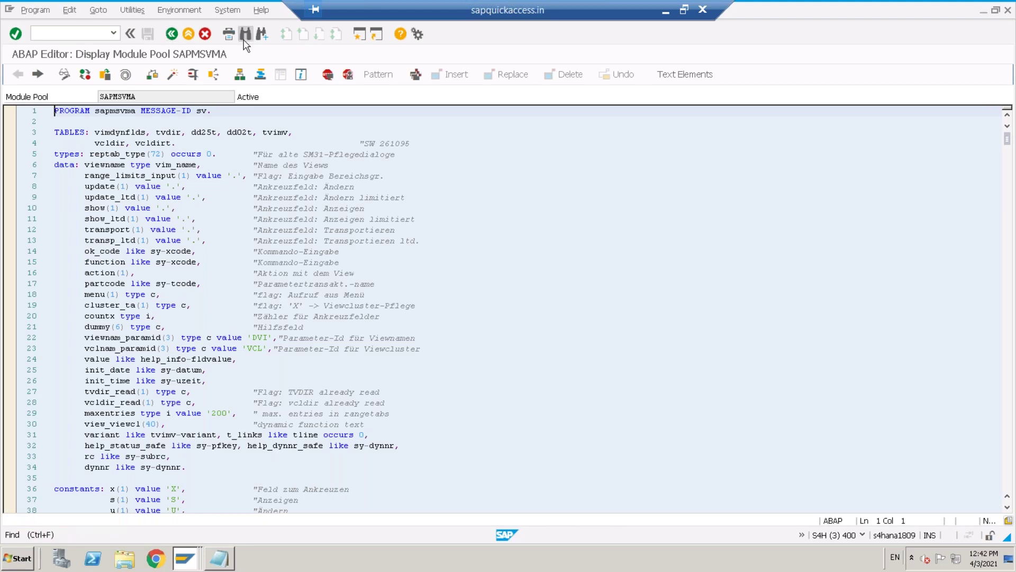
{"action": "left_click", "coordinate": [180, 168]}
{"action": "key", "text": "BackSpace"}
{"action": "key", "text": "BackSpace"}
{"action": "key", "text": "BackSpace"}
{"action": "type", "text": "RITY"}
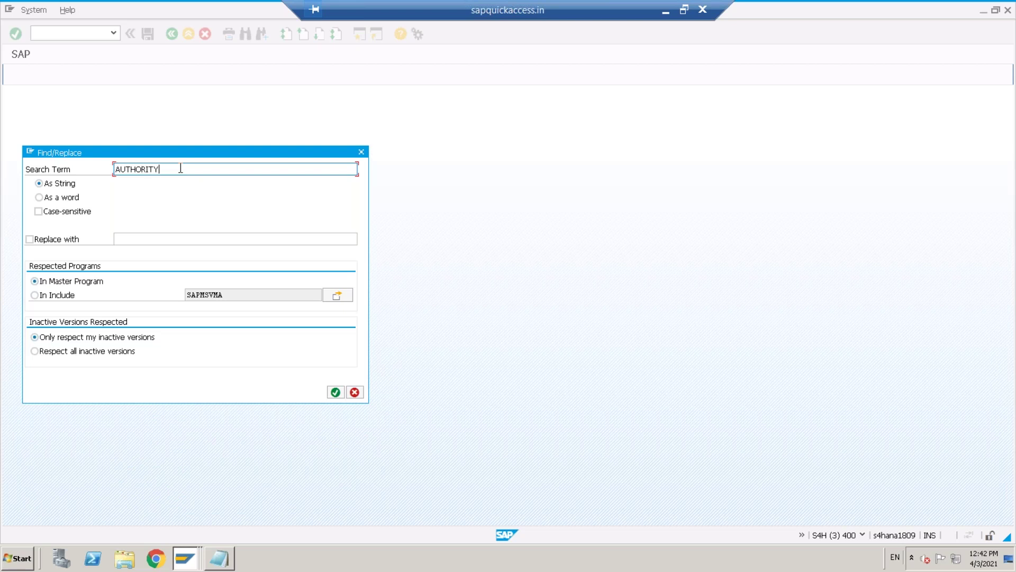
{"action": "key", "text": "Return"}
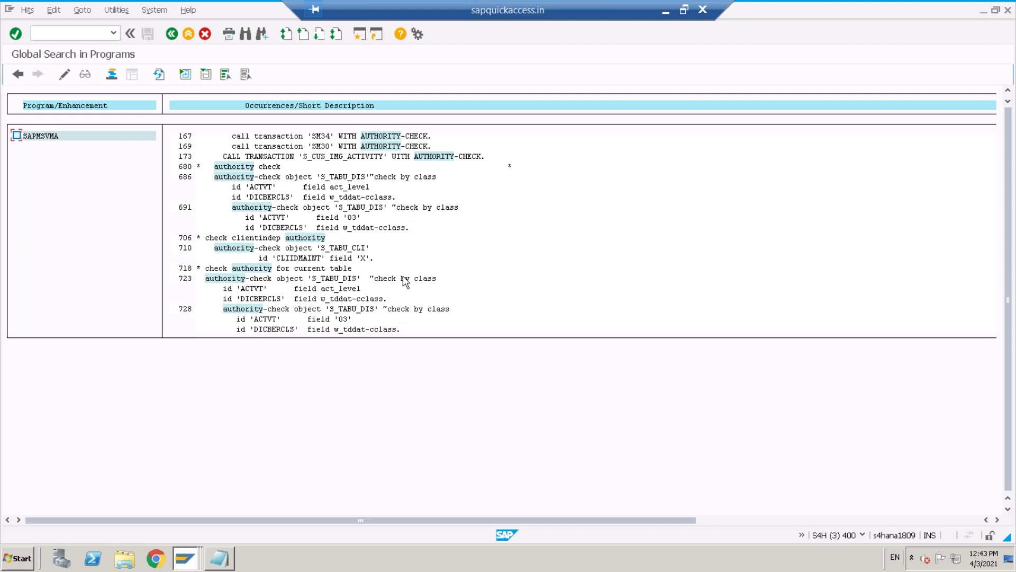
Step: Start SU22 in a new session and display the authorization default values for transaction SM30
{"action": "left_click", "coordinate": [360, 35]}
{"action": "type", "text": "SU22"}
{"action": "key", "text": "Return"}
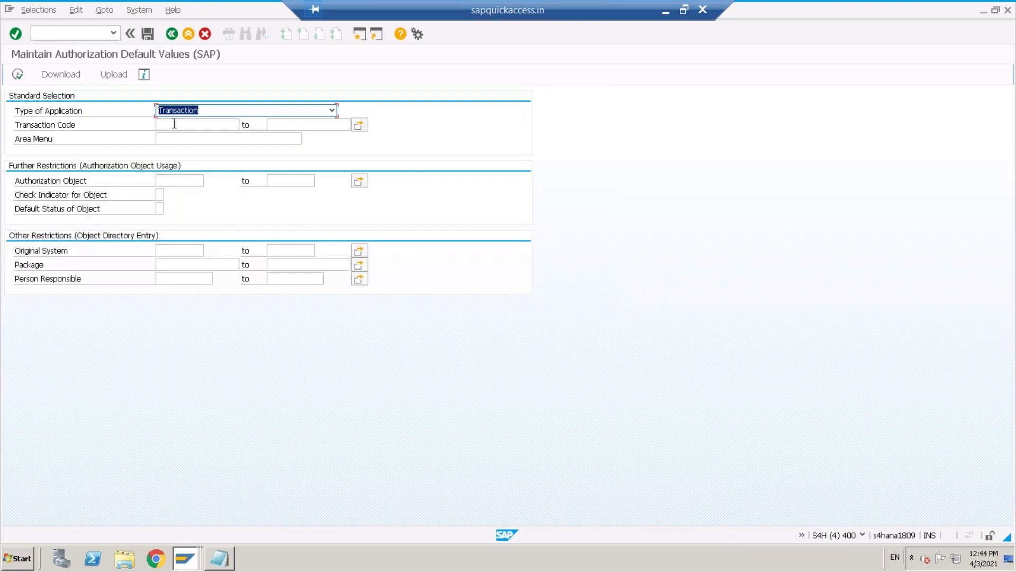
{"action": "left_click", "coordinate": [174, 123]}
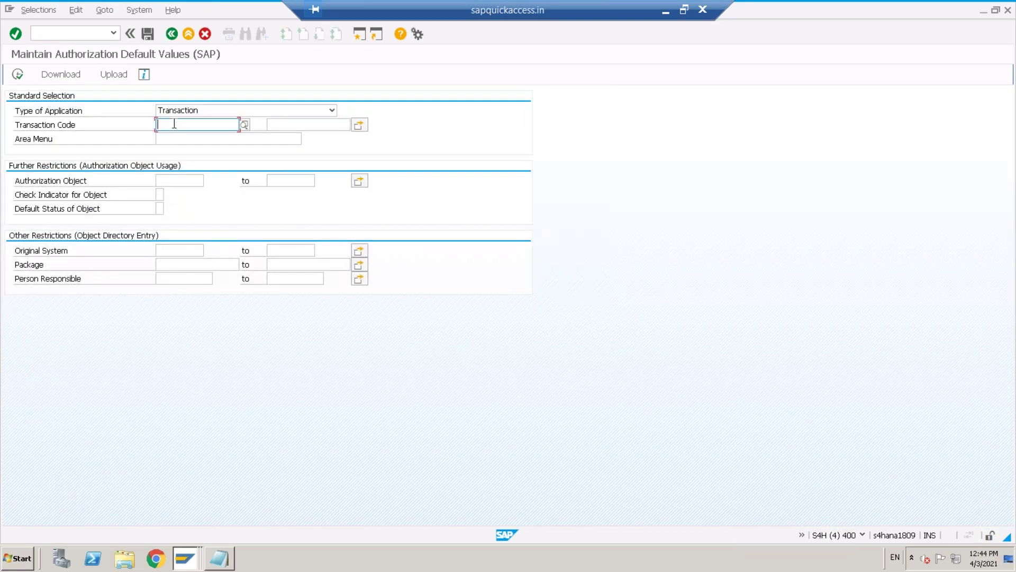
{"action": "type", "text": "SM30"}
{"action": "key", "text": "Return"}
{"action": "left_click", "coordinate": [18, 76]}
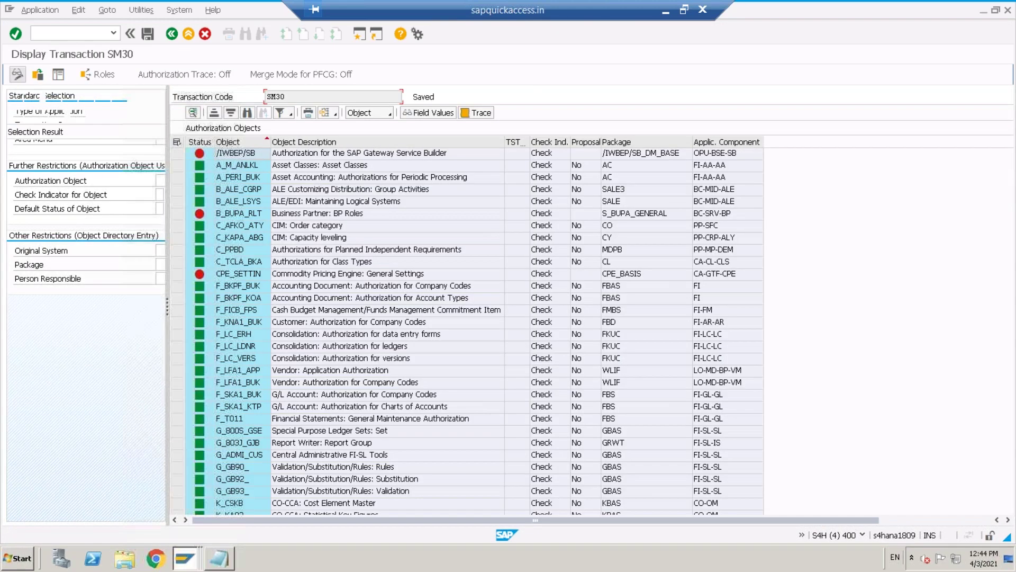
Step: Sort SM30's SU22 authorization objects by proposal in descending order and select the rows S_TABU_CLI to S_TRANSPRT
{"action": "left_click", "coordinate": [583, 142]}
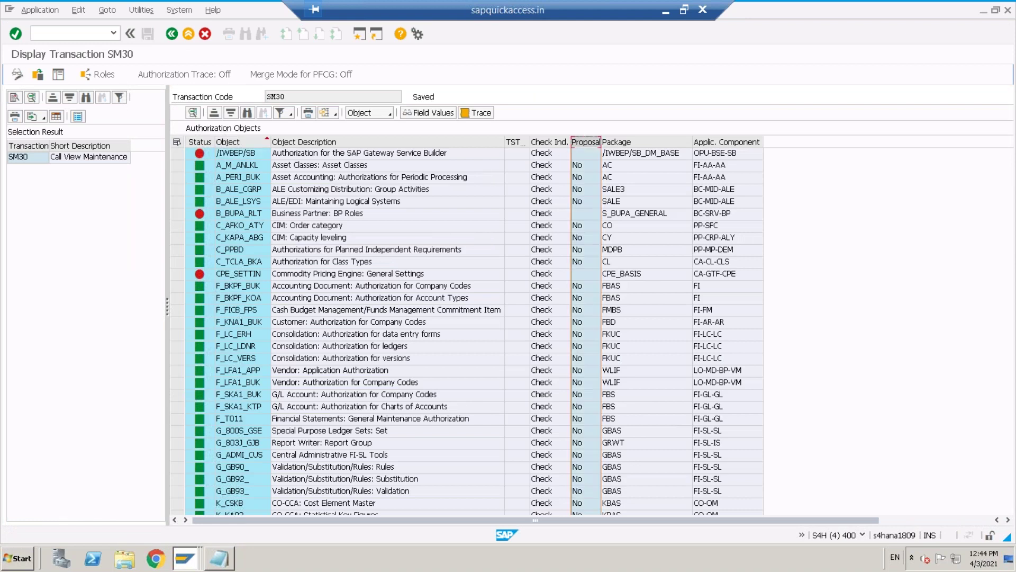
{"action": "left_click", "coordinate": [231, 113]}
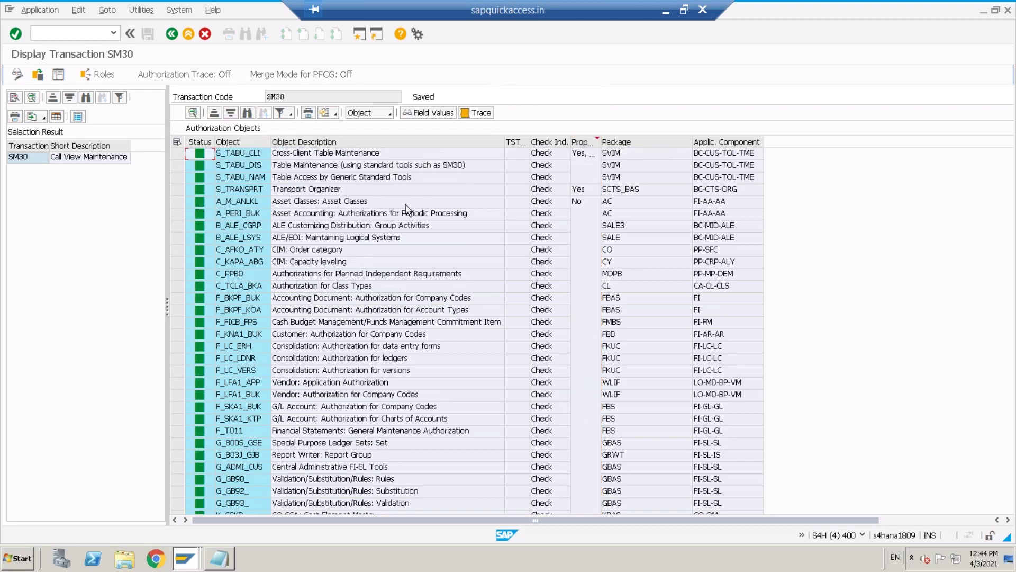
{"action": "left_click_drag", "start_coordinate": [178, 154], "coordinate": [179, 189]}
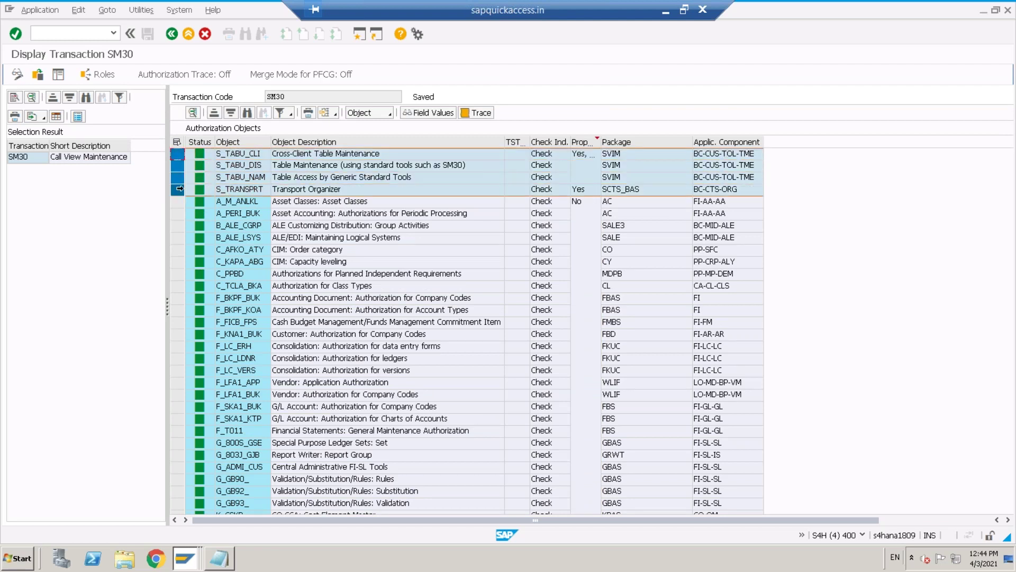
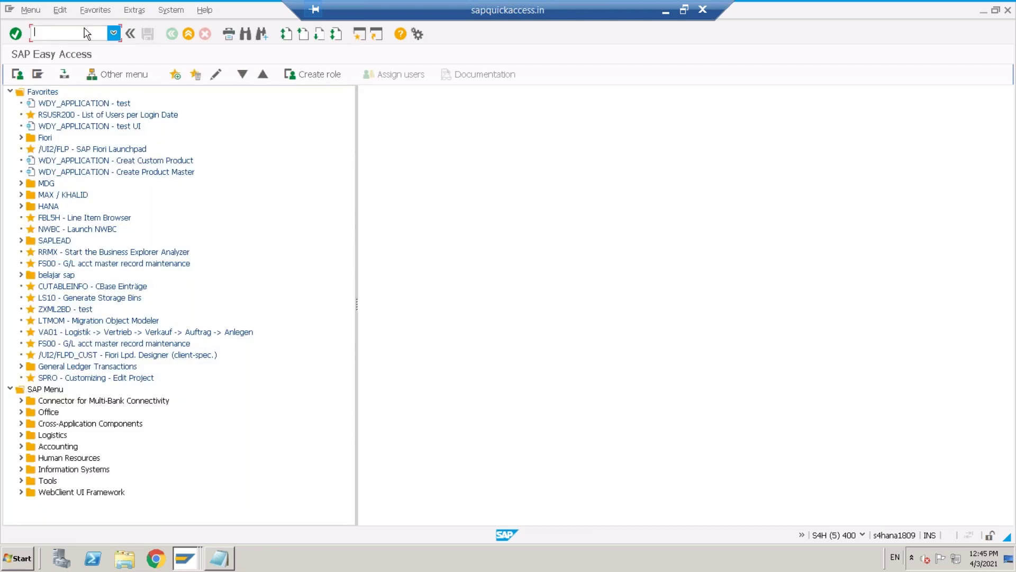
Step: Start SU24 and display the authorization default values for transaction SM30
{"action": "type", "text": "Su24"}
{"action": "key", "text": "Return"}
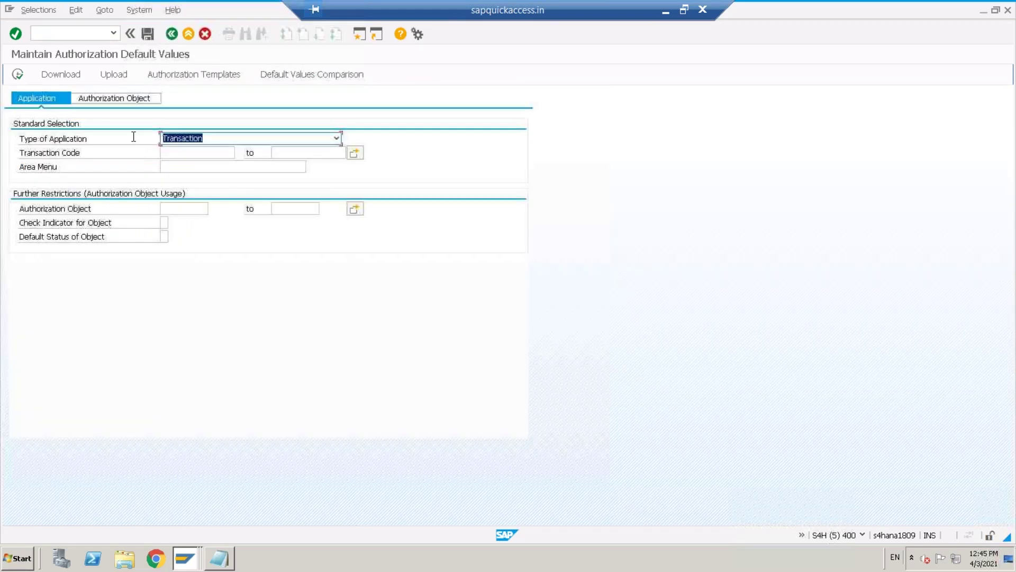
{"action": "key", "text": "Tab"}
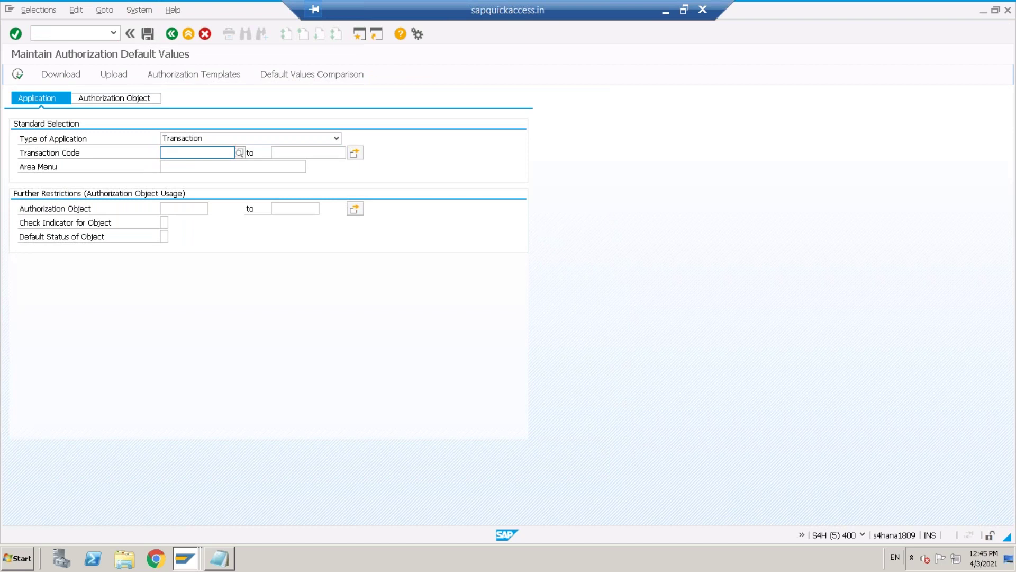
{"action": "type", "text": "SM30"}
{"action": "key", "text": "Return"}
{"action": "left_click", "coordinate": [17, 75]}
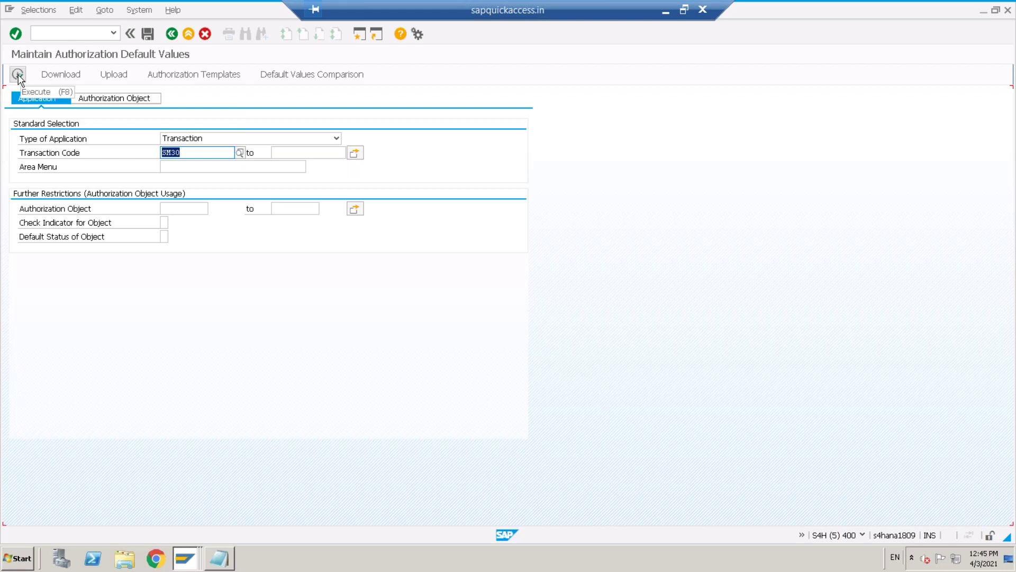
{"action": "left_click", "coordinate": [17, 75]}
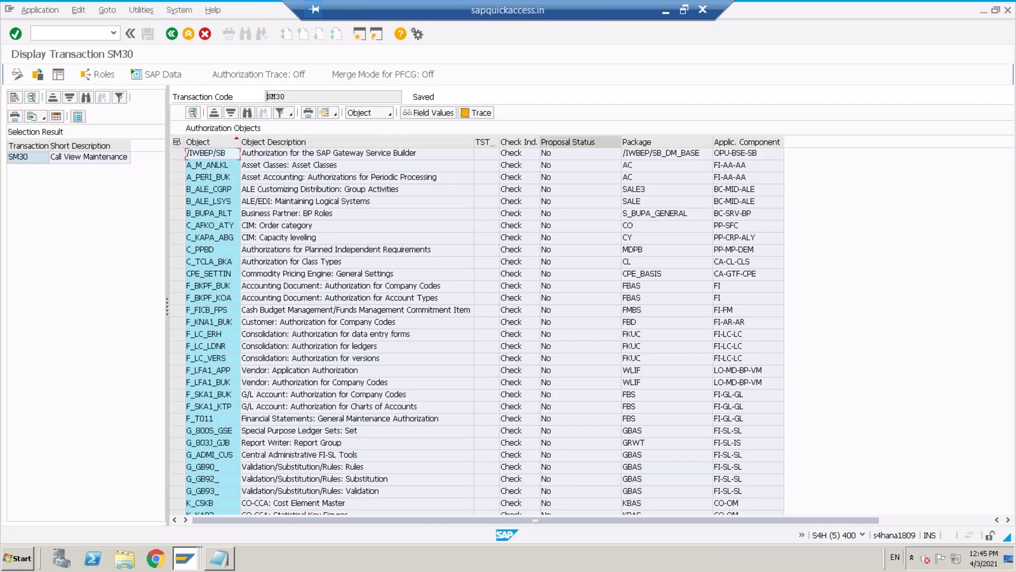
Step: Sort the SU24 authorization objects by proposal status in descending order and select the rows S_TABU_CLI to S_TRANSPRT
{"action": "left_click", "coordinate": [574, 142]}
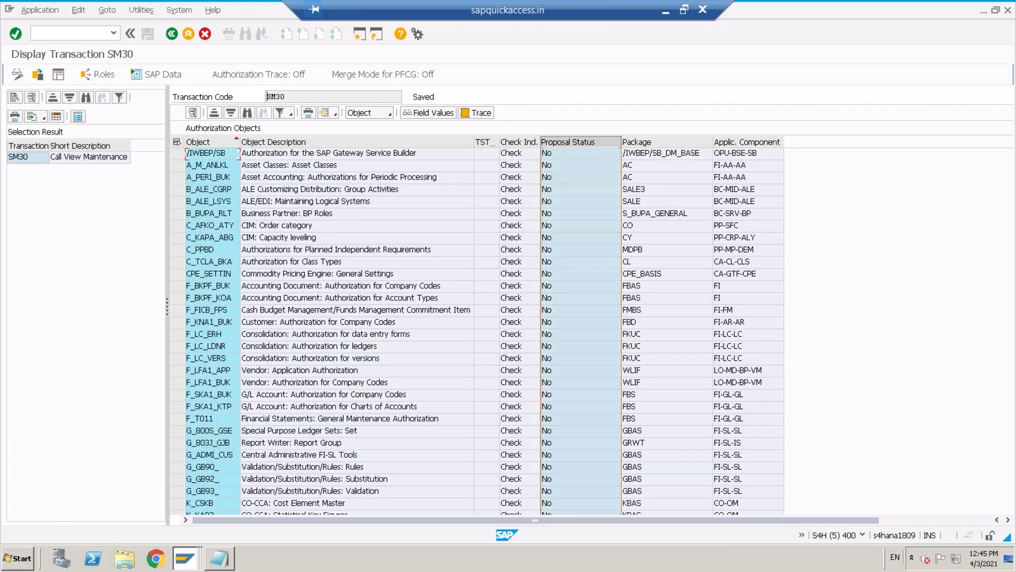
{"action": "left_click", "coordinate": [230, 112]}
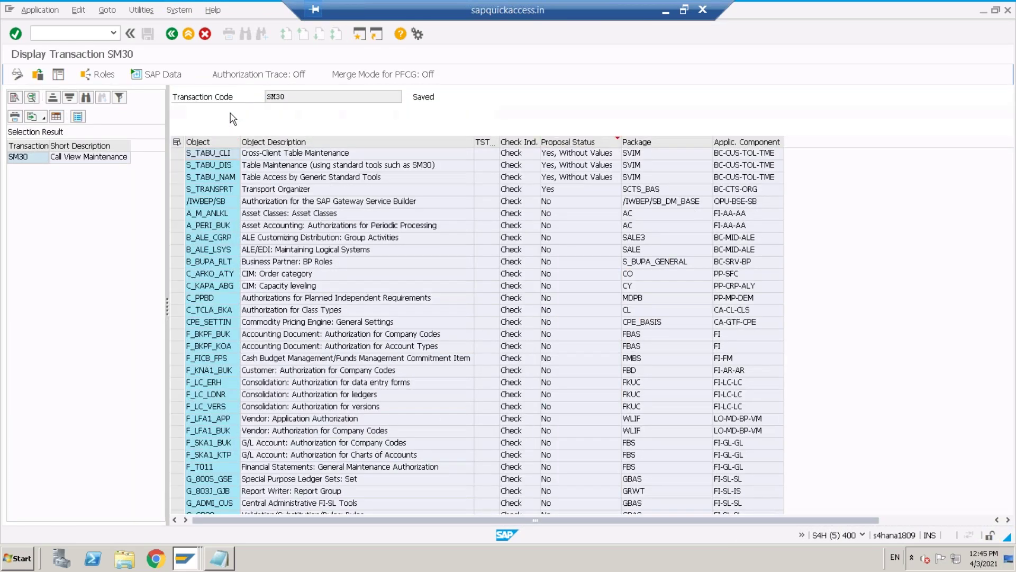
{"action": "left_click_drag", "start_coordinate": [177, 153], "coordinate": [177, 194]}
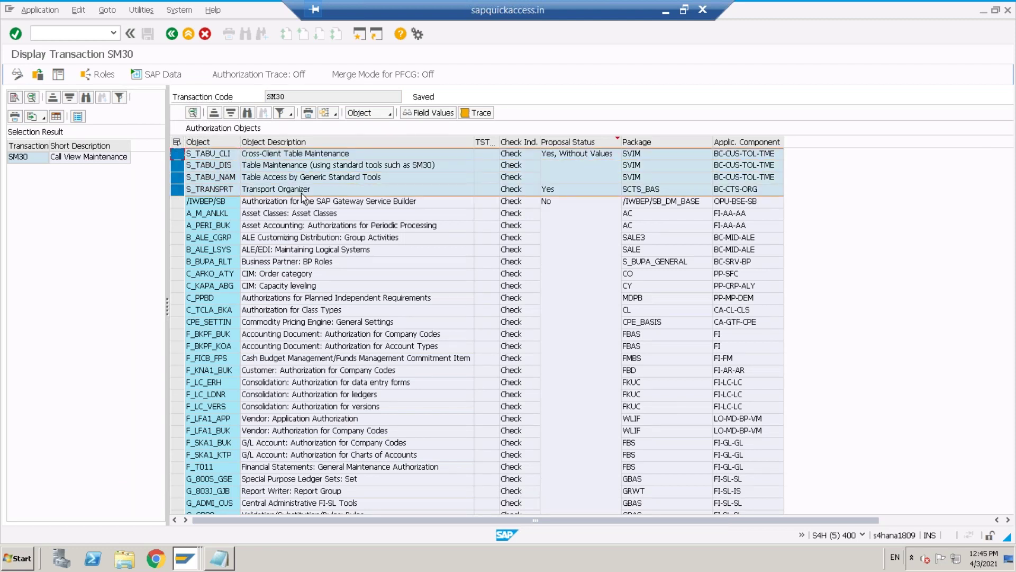
Step: Start PFCG in a new session and create a single role named TEST_SM30
{"action": "left_click", "coordinate": [360, 35]}
{"action": "type", "text": "PFCG"}
{"action": "key", "text": "Return"}
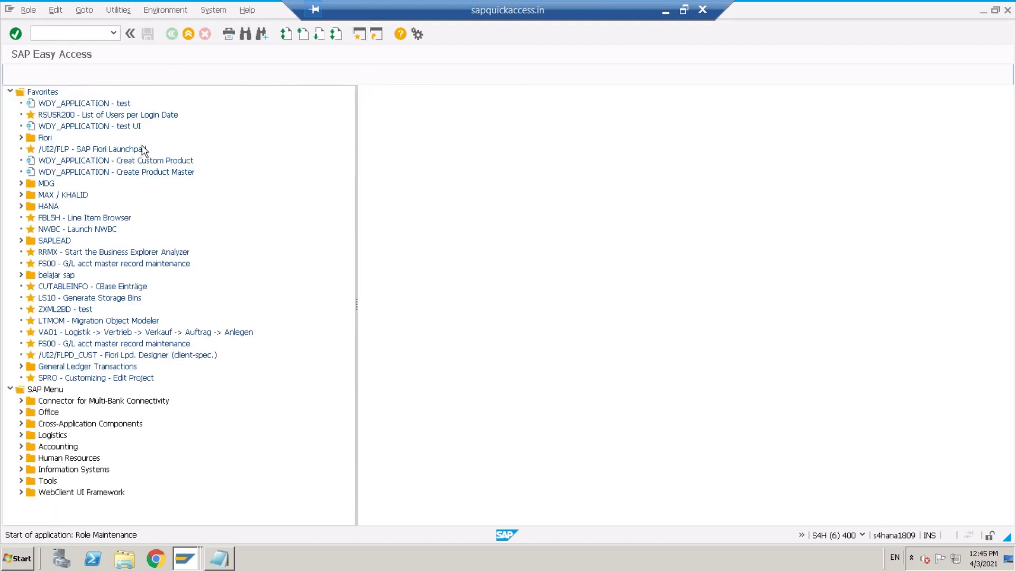
{"action": "type", "text": "TEST_SM30"}
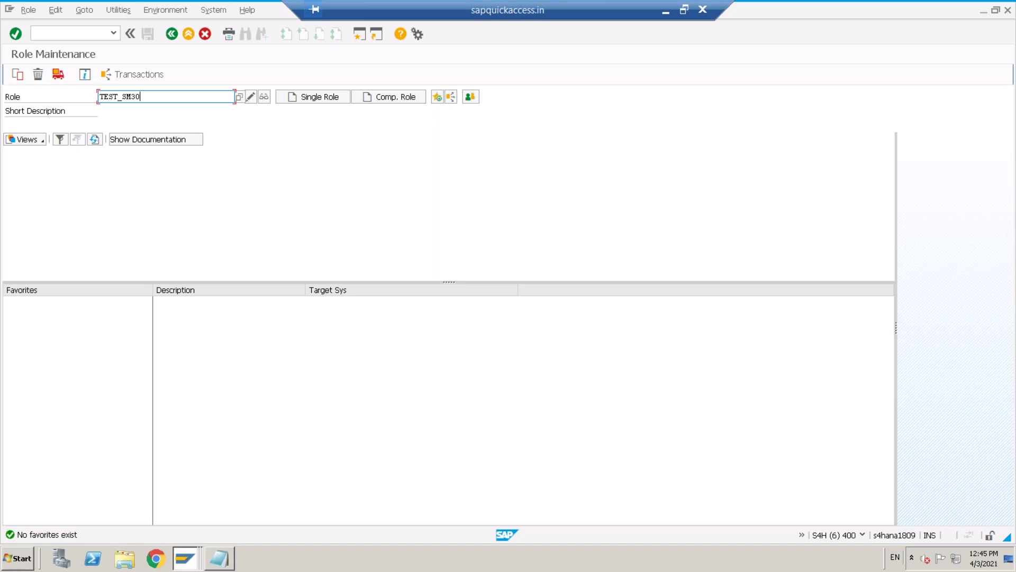
{"action": "left_click", "coordinate": [310, 98]}
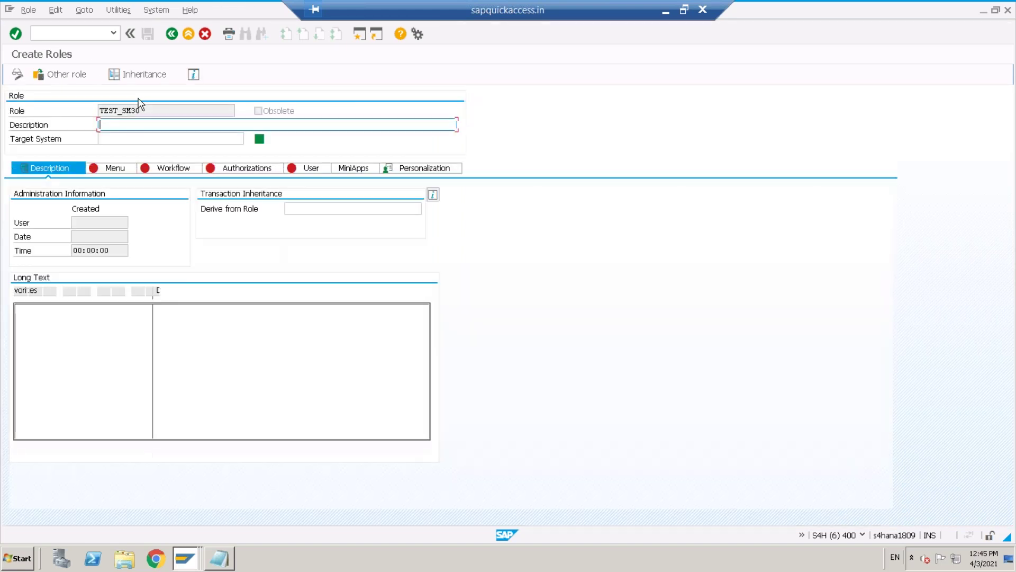
Step: Copy the role name TEST_SM30 into the role's description
{"action": "double_click", "coordinate": [108, 111]}
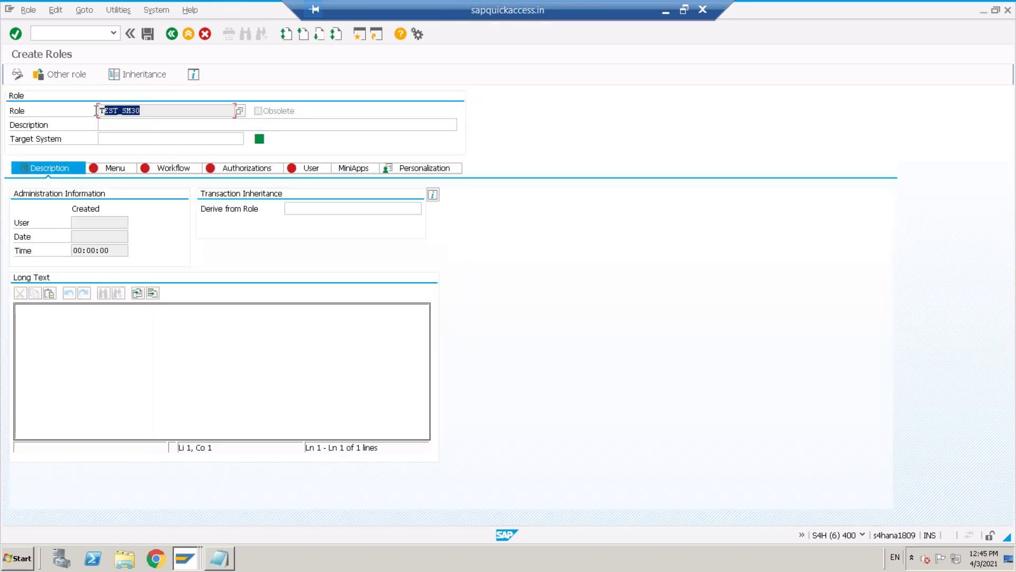
{"action": "key", "text": "ctrl+c"}
{"action": "left_click", "coordinate": [114, 127]}
{"action": "key", "text": "ctrl+v"}
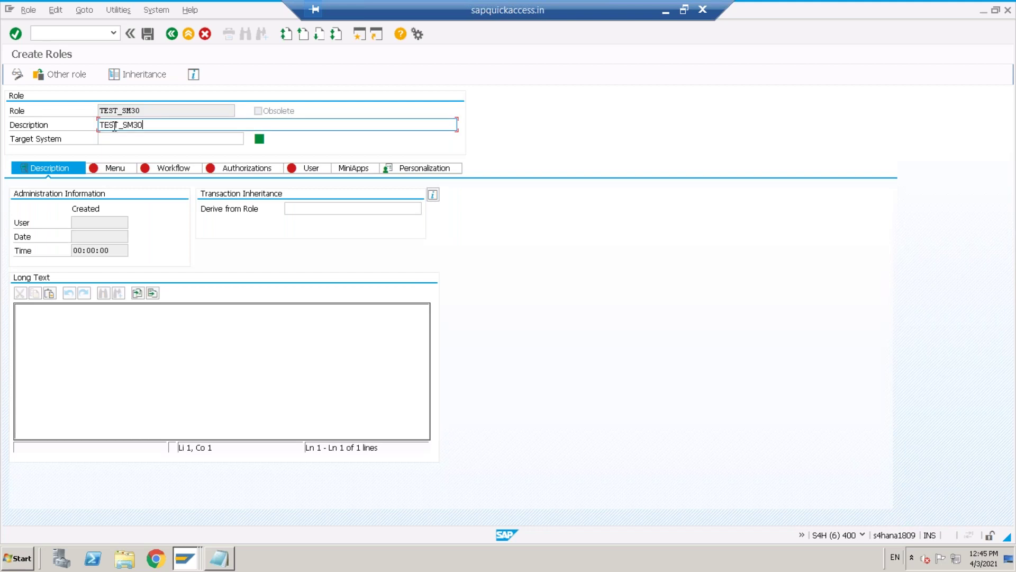
Step: Assign transaction SM30 to the menu of role TEST_SM30
{"action": "left_click", "coordinate": [112, 169]}
{"action": "left_click", "coordinate": [166, 241]}
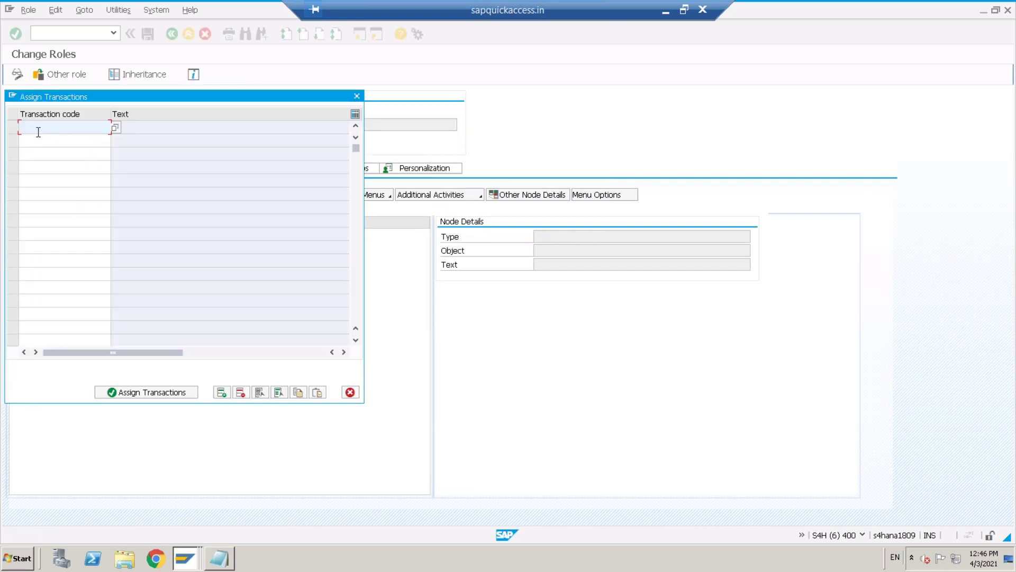
{"action": "type", "text": "SM30"}
{"action": "key", "text": "Return"}
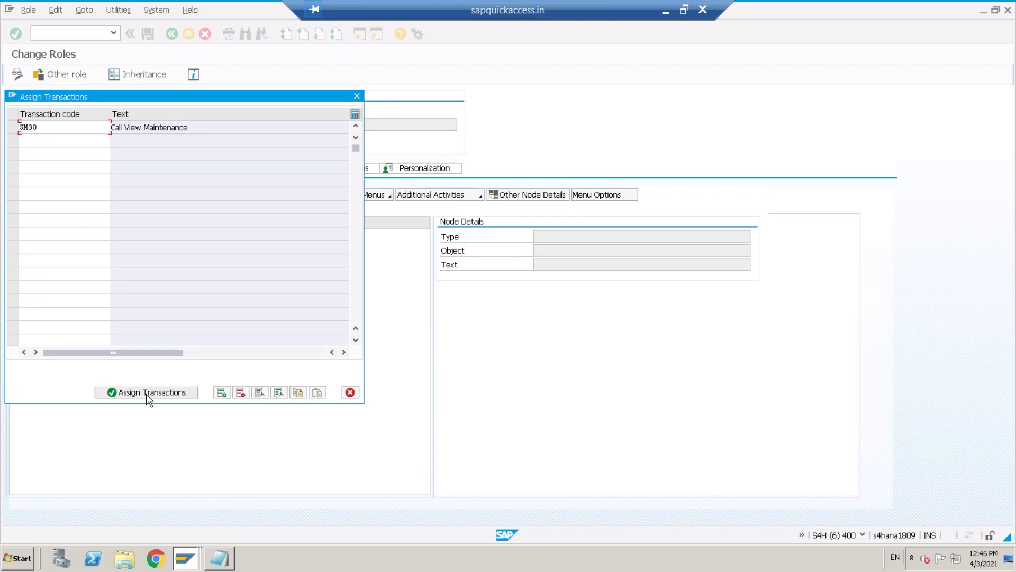
{"action": "left_click", "coordinate": [148, 394]}
Step: Open the authorization data of role TEST_SM30 for changing, saving the role first
{"action": "left_click", "coordinate": [243, 168]}
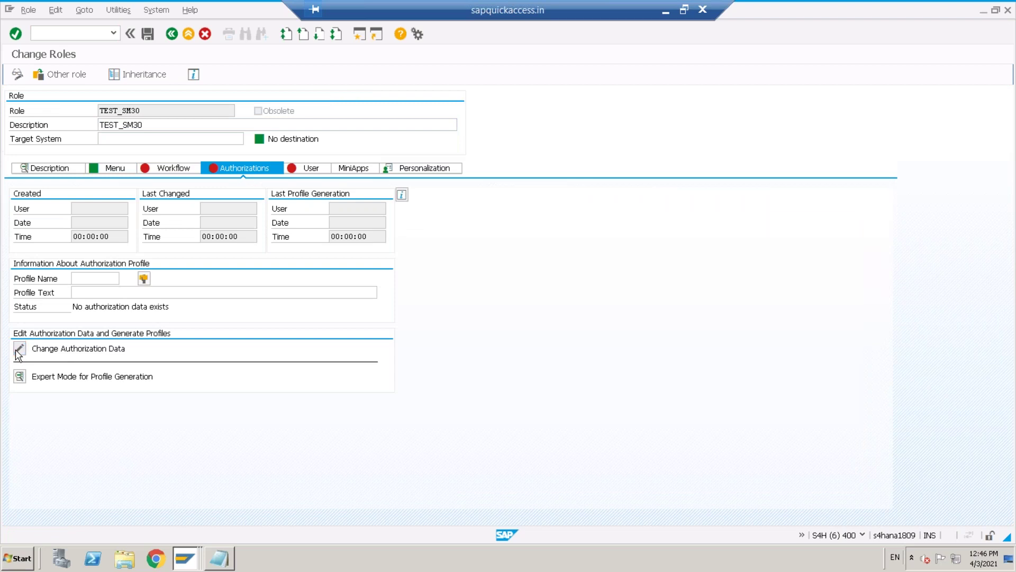
{"action": "left_click", "coordinate": [19, 349]}
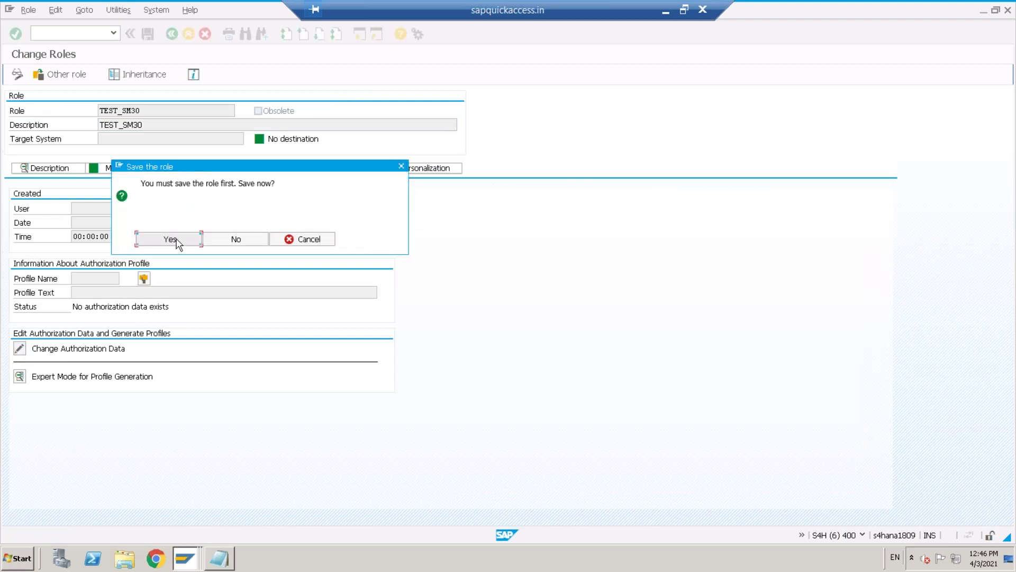
{"action": "left_click", "coordinate": [176, 242]}
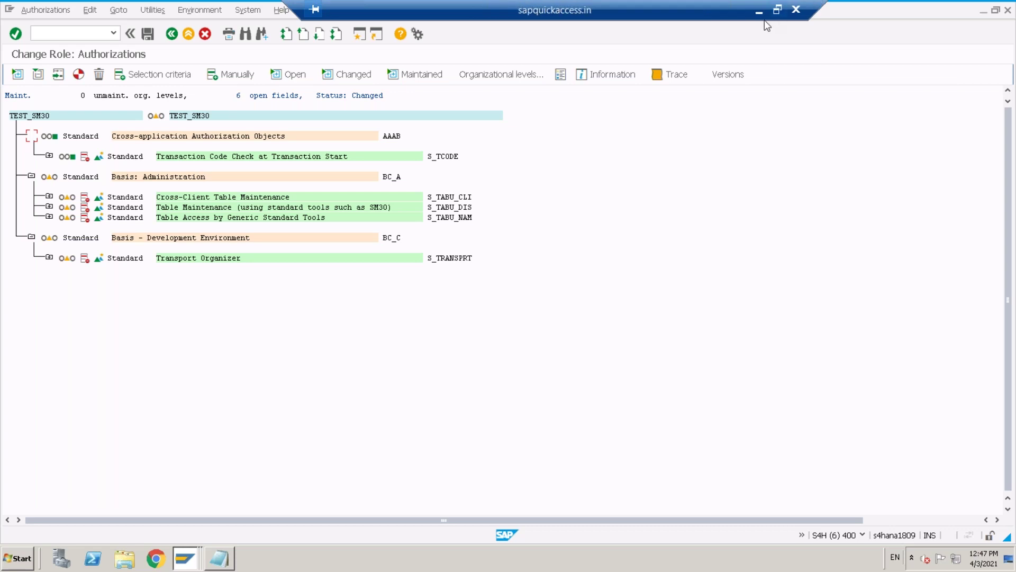
Step: Switch to the Notepad notes and add the lines Su22 and Su24 below the SE93 line, with Su22 first
{"action": "left_click", "coordinate": [761, 12]}
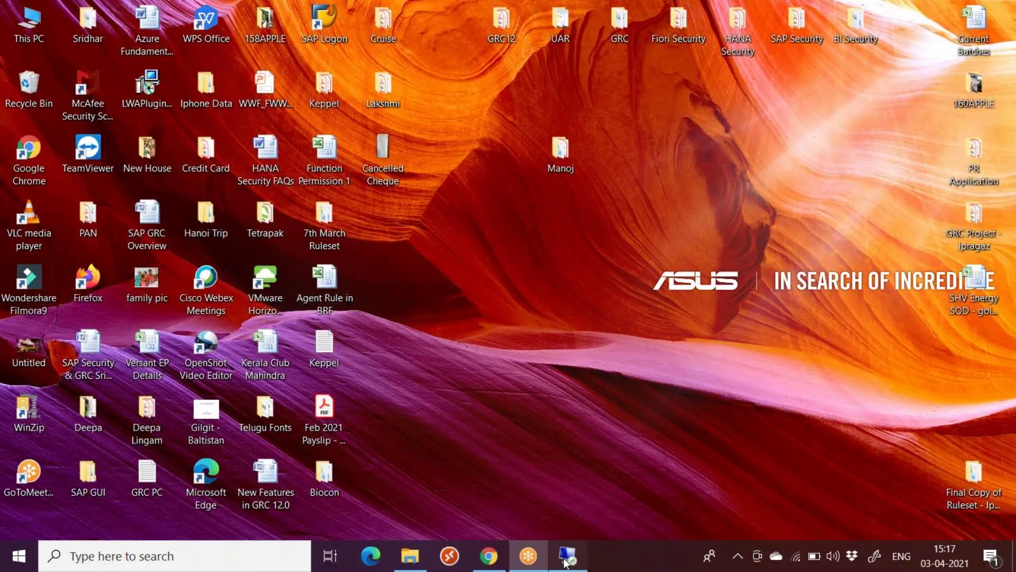
{"action": "left_click", "coordinate": [548, 558]}
{"action": "left_click", "coordinate": [220, 562]}
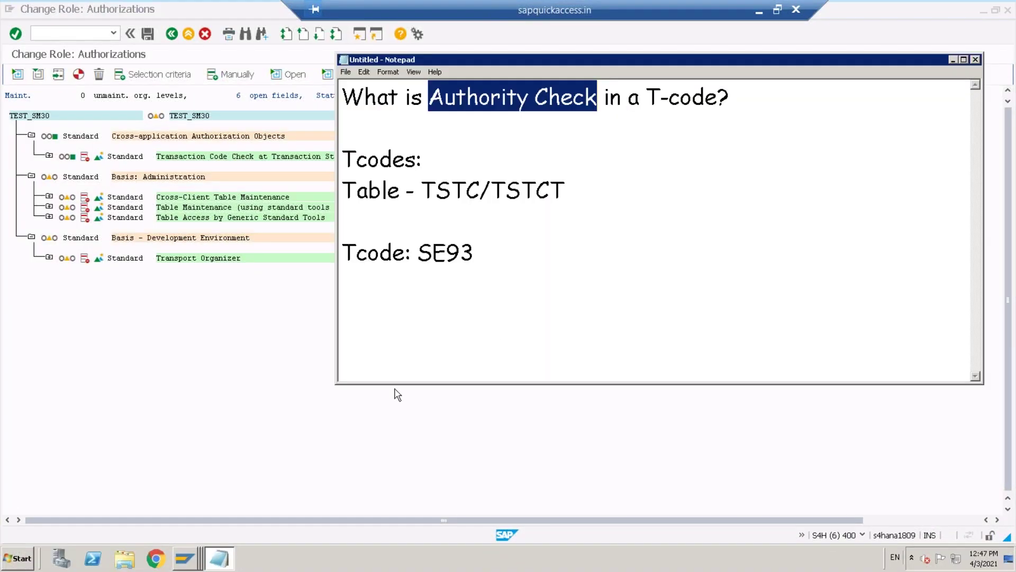
{"action": "left_click", "coordinate": [484, 254]}
{"action": "key", "text": "Return"}
{"action": "key", "text": "Return"}
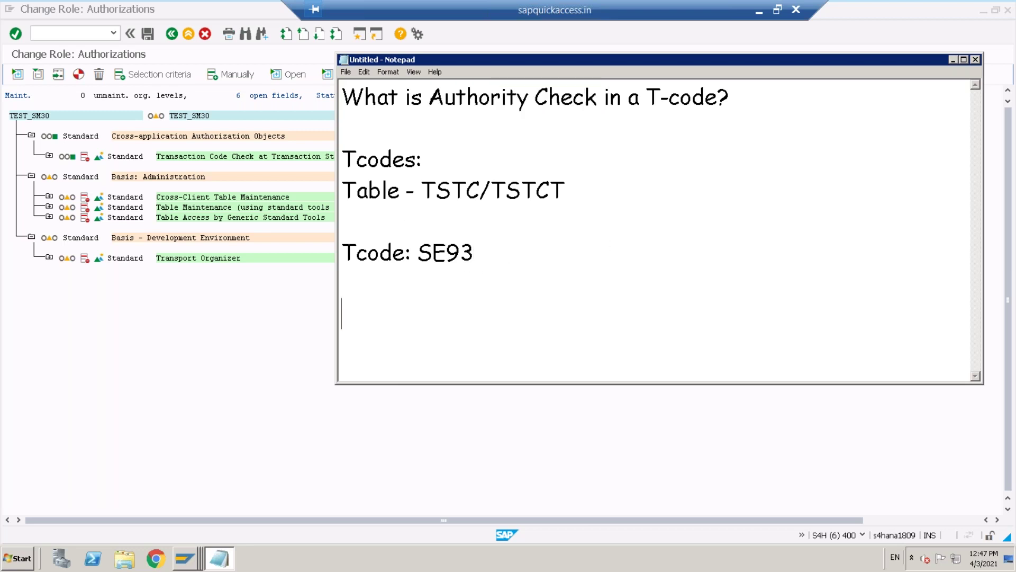
{"action": "type", "text": "Su24"}
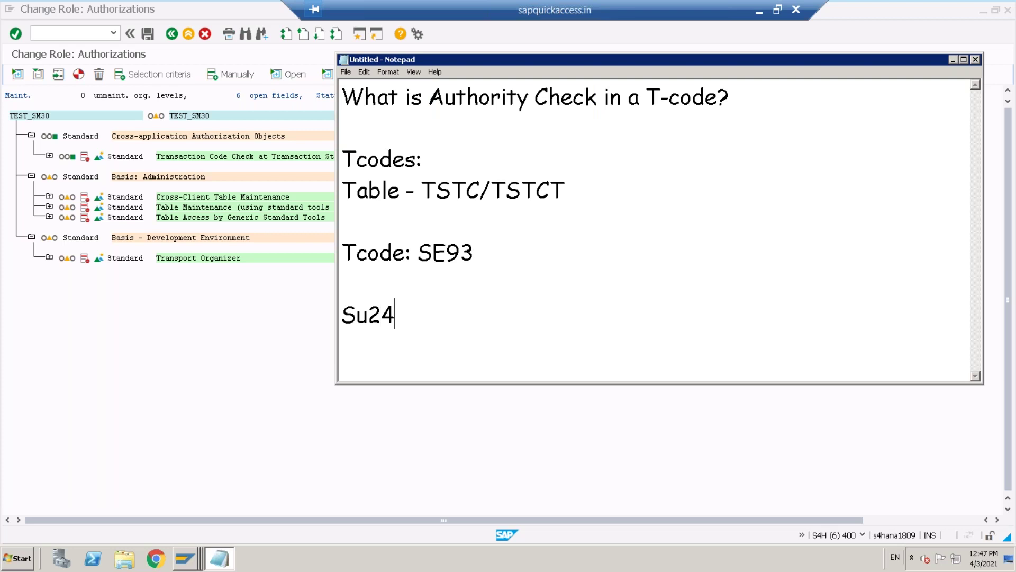
{"action": "left_click", "coordinate": [399, 296]}
{"action": "key", "text": "Return"}
{"action": "type", "text": "Su22 "}
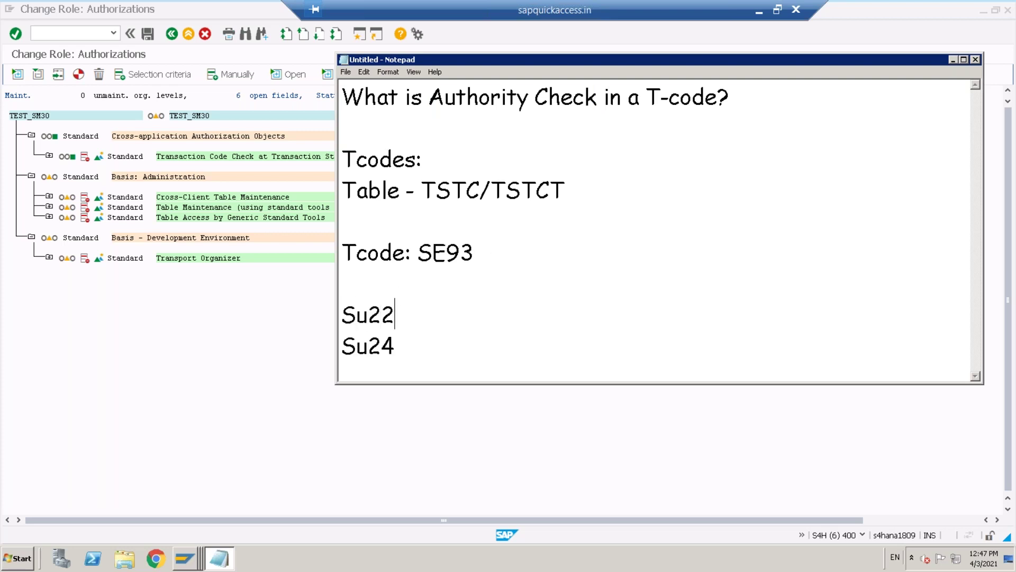
Step: Add the description "- Tcodes and Its related AOs" after Su22 in the notes
{"action": "type", "text": "- Tcodes and Its "}
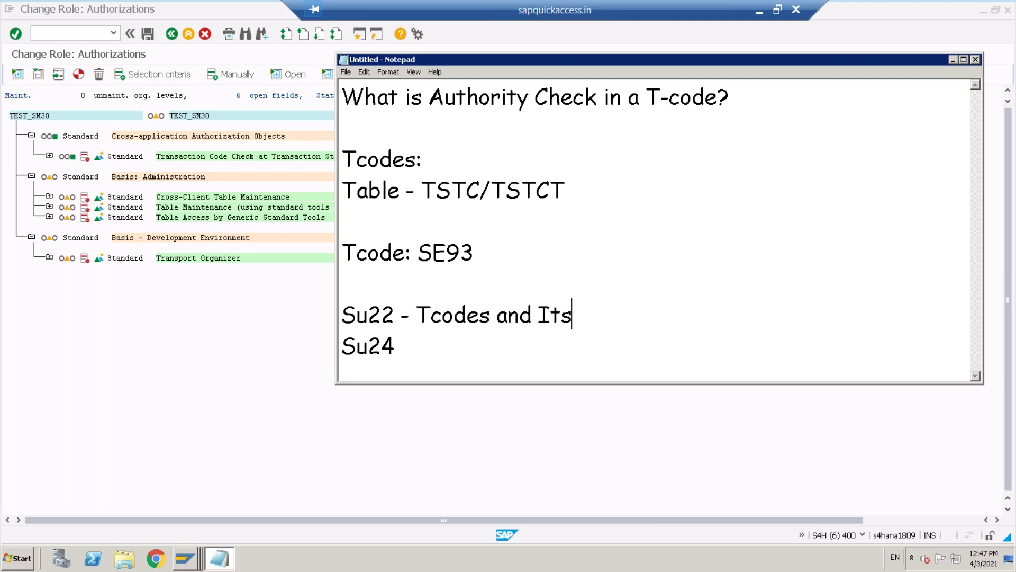
{"action": "type", "text": "related "}
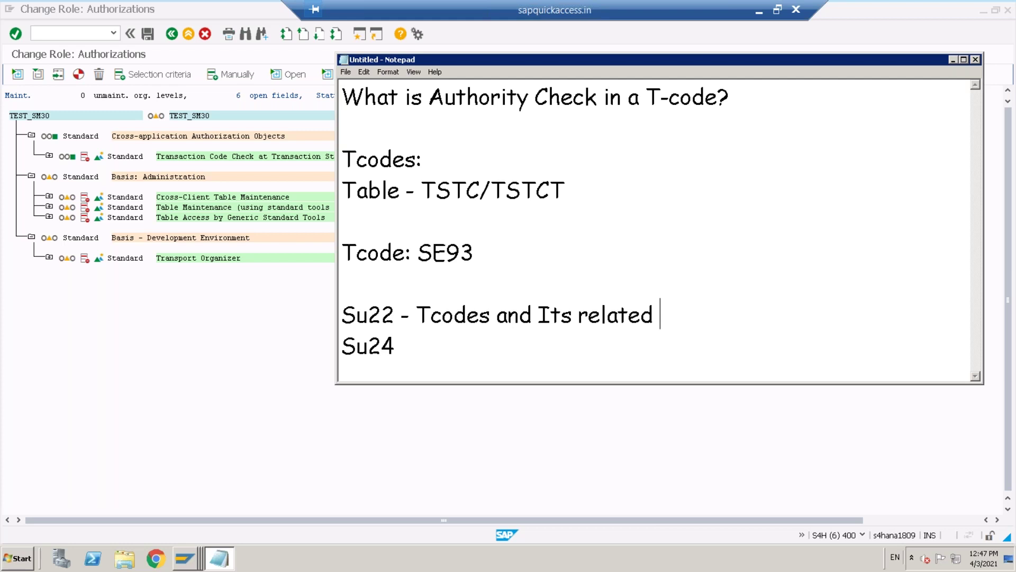
{"action": "type", "text": "AOs"}
Step: Complete the Su24 line in the notes as "Su24 - Tcodes and Its related AOs +Cust", reusing the Su22 description
{"action": "left_click", "coordinate": [403, 344]}
{"action": "type", "text": "-"}
{"action": "left_click_drag", "start_coordinate": [416, 315], "coordinate": [706, 315]}
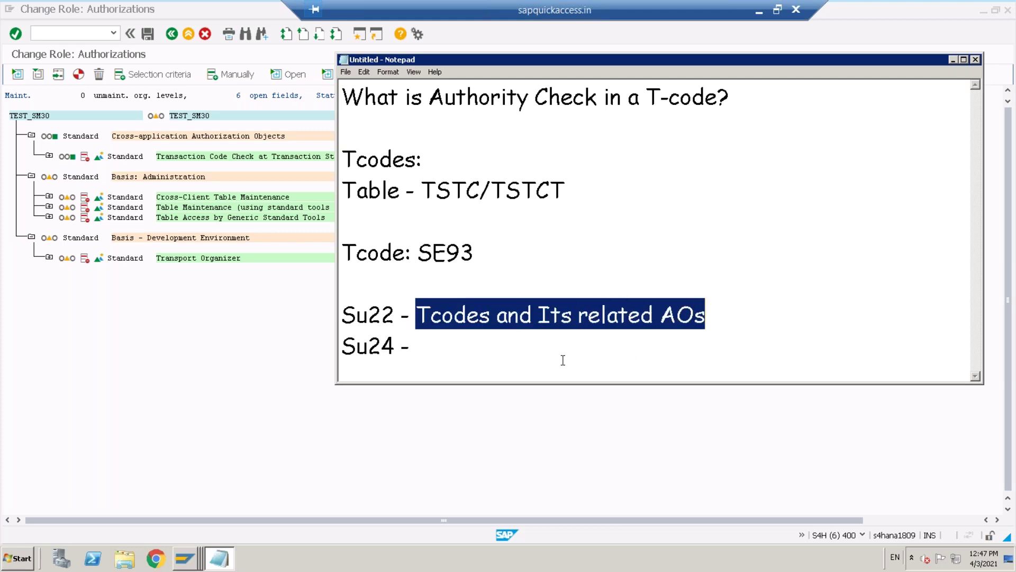
{"action": "left_click", "coordinate": [438, 344]}
{"action": "key", "text": "ctrl+v"}
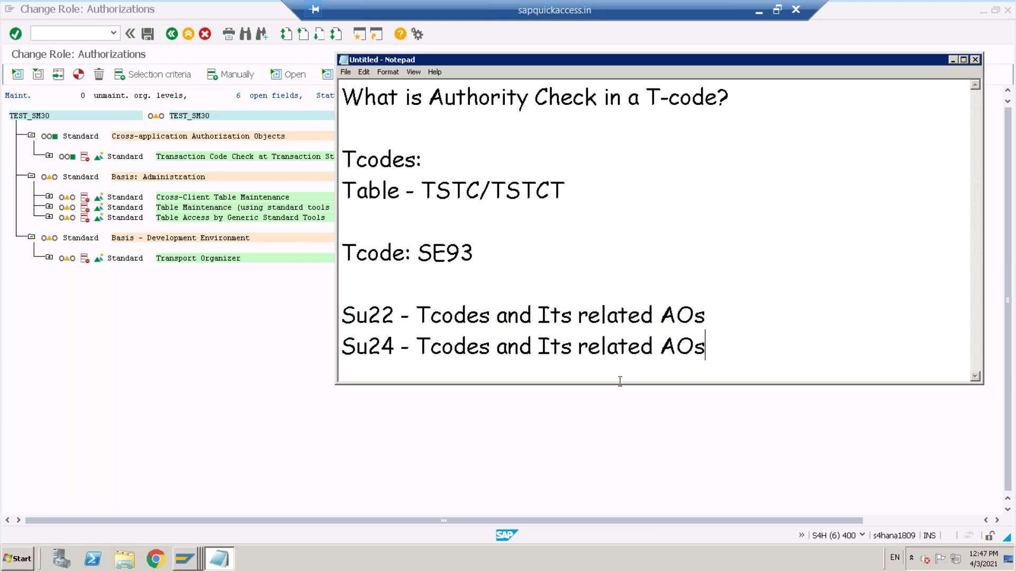
{"action": "type", "text": "+Cust"}
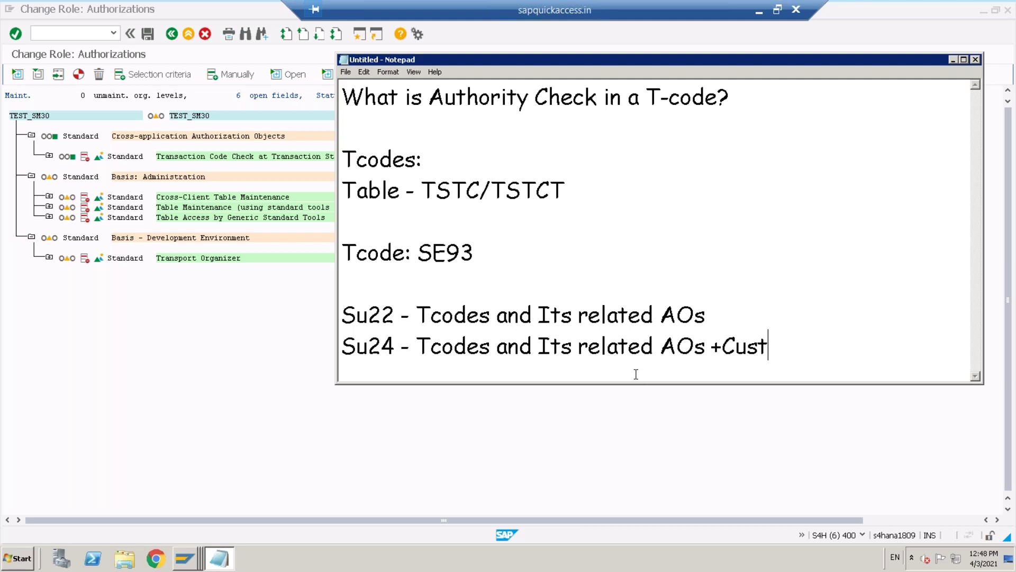
{"action": "left_click_drag", "start_coordinate": [424, 185], "coordinate": [479, 186]}
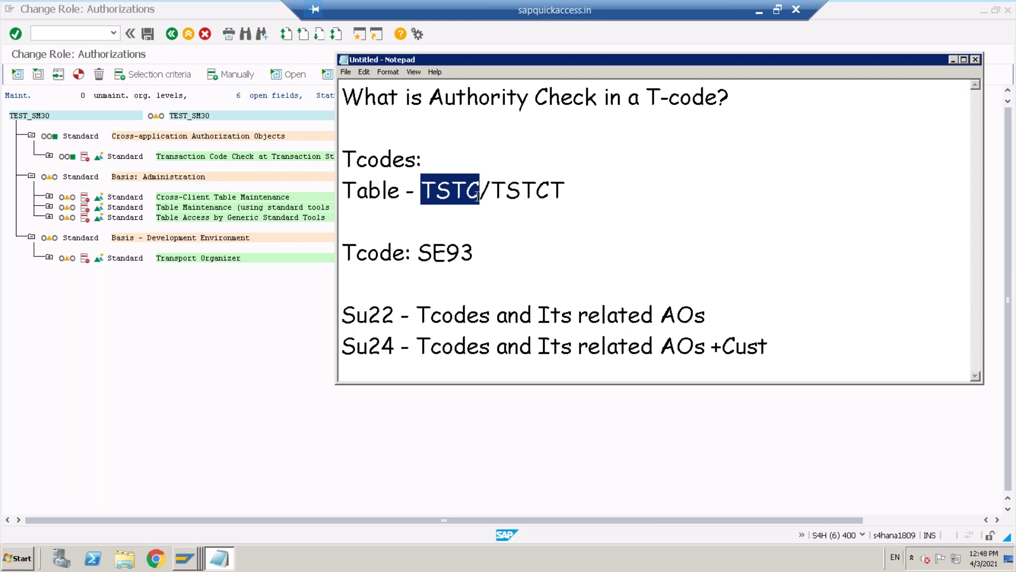
{"action": "left_click_drag", "start_coordinate": [418, 252], "coordinate": [481, 250]}
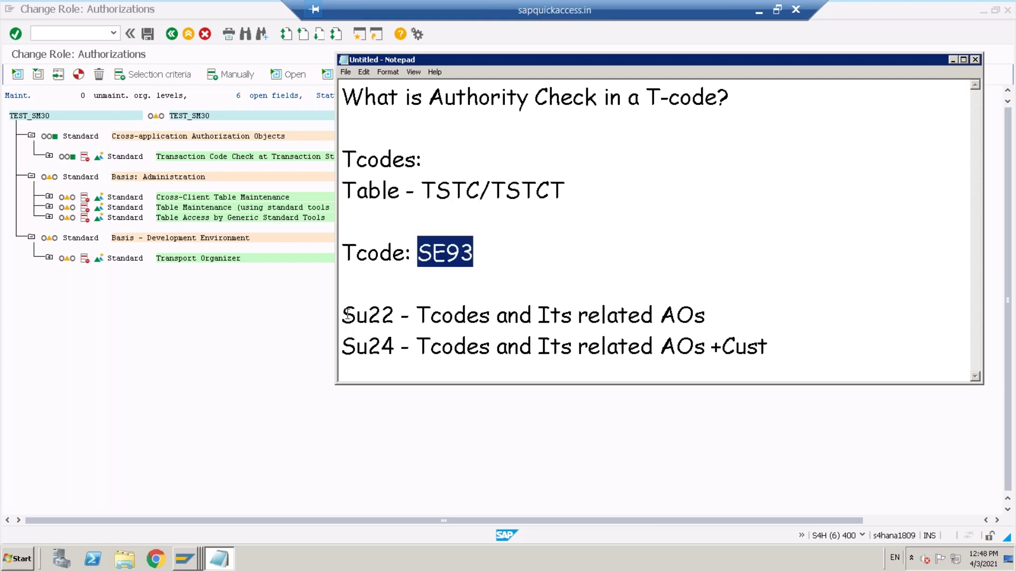
{"action": "left_click_drag", "start_coordinate": [347, 313], "coordinate": [765, 360]}
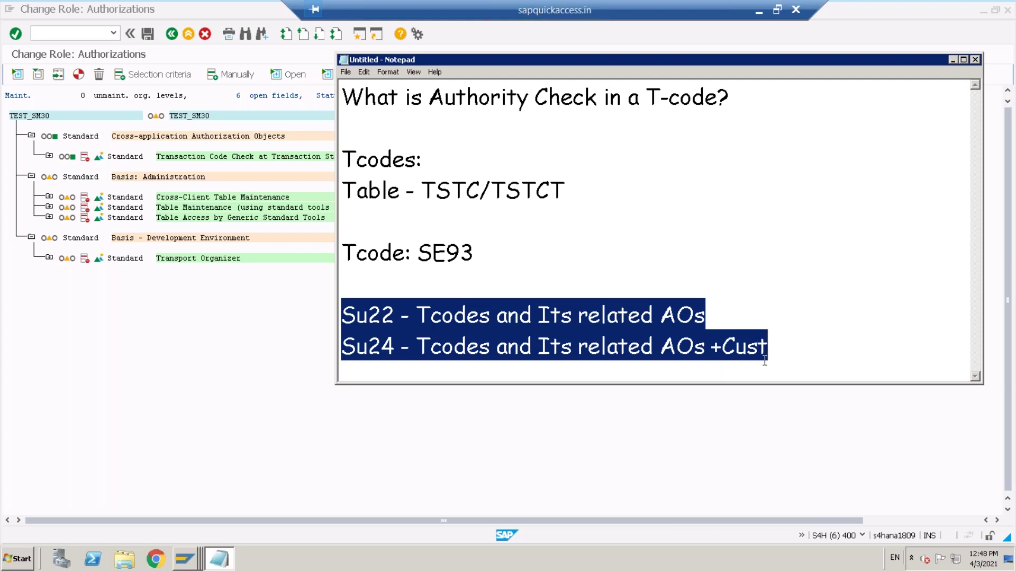
{"action": "left_click", "coordinate": [538, 261]}
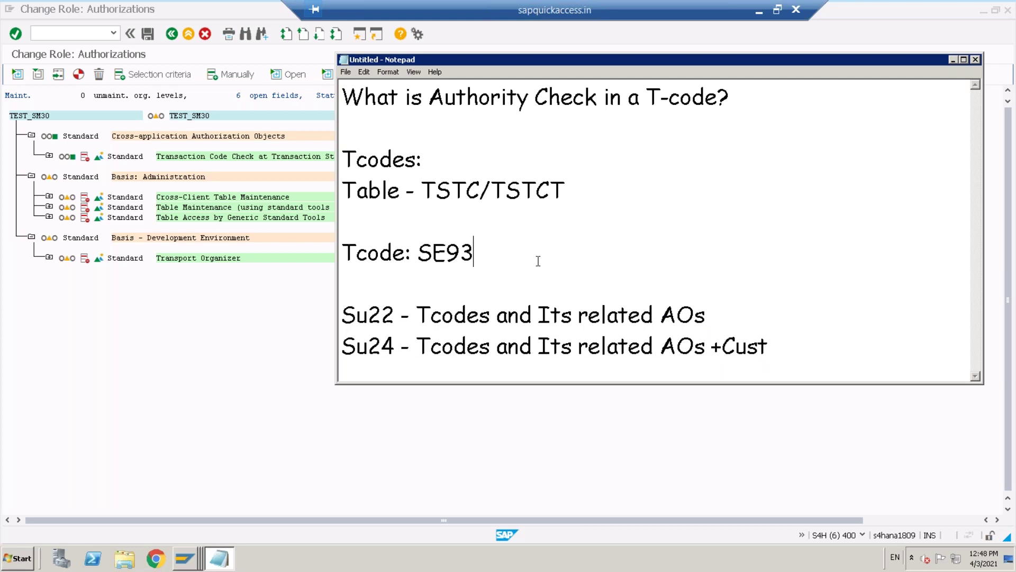